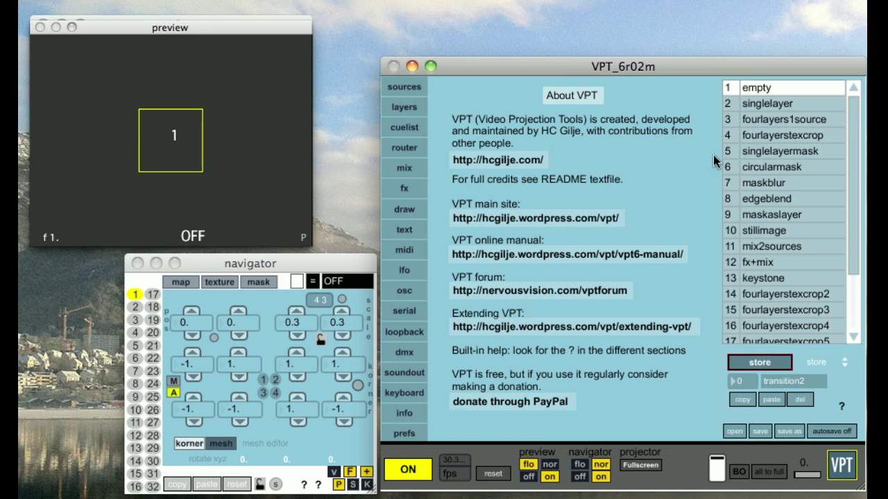
Step: Drag the preview window right, then nudge it slightly left, uncovering the mofo output window
click(183, 27)
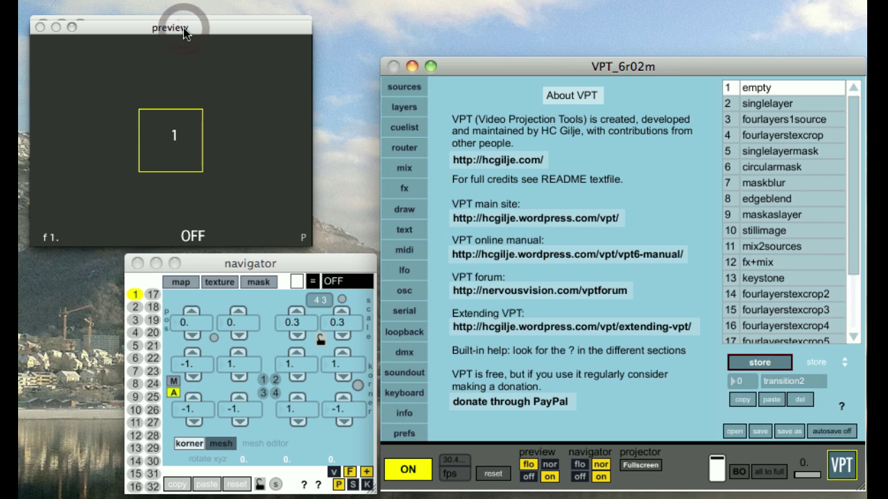
drag(183, 27, 272, 34)
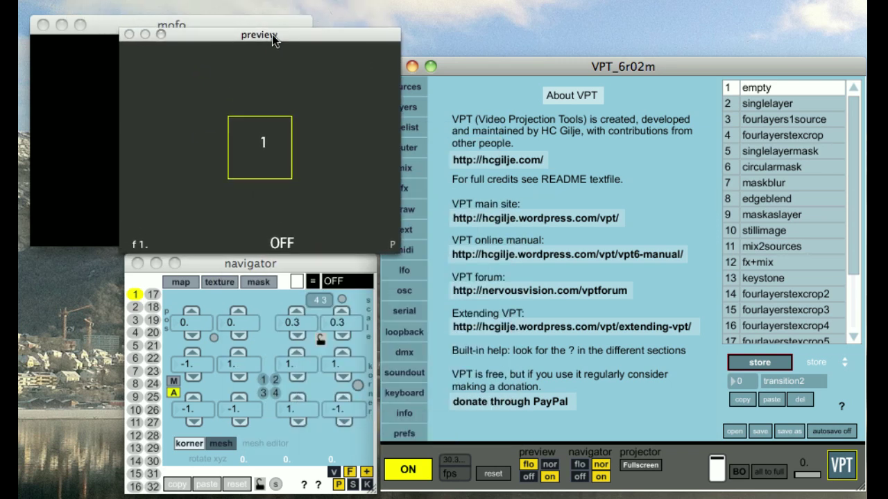
drag(334, 30, 312, 28)
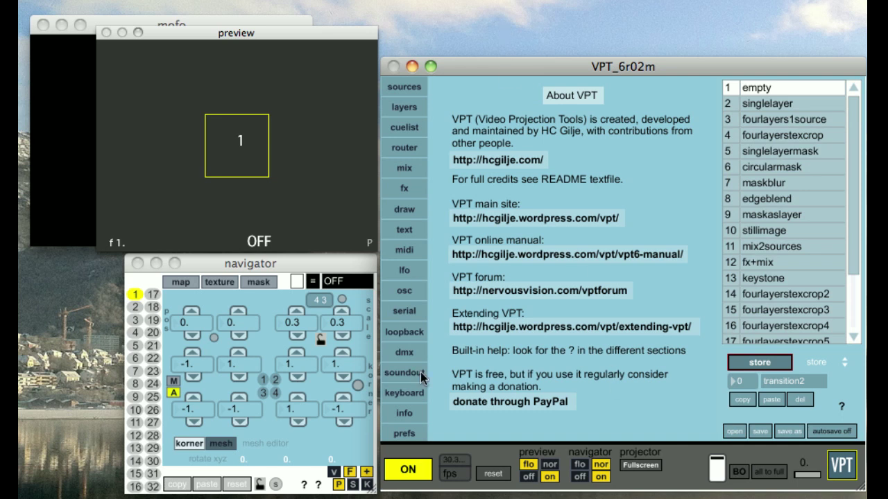
Step: Step through the sources, layers, cuelist and router pages of the main window
click(404, 88)
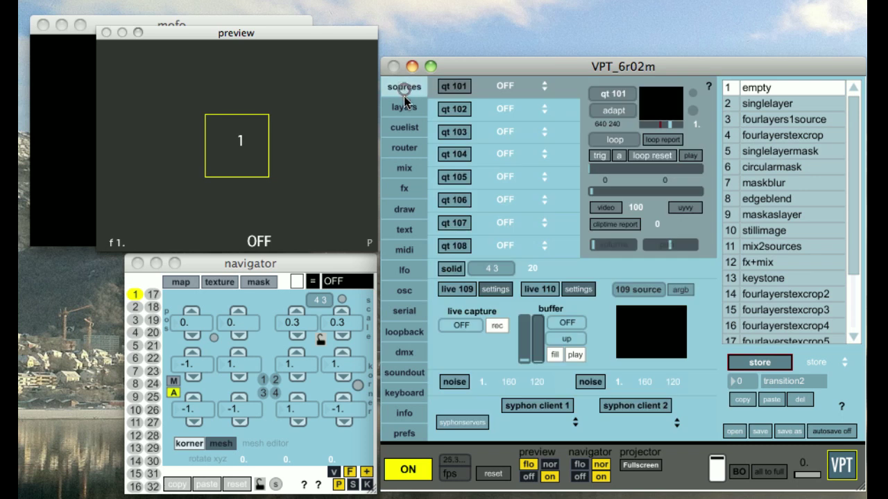
click(404, 108)
click(405, 129)
click(405, 148)
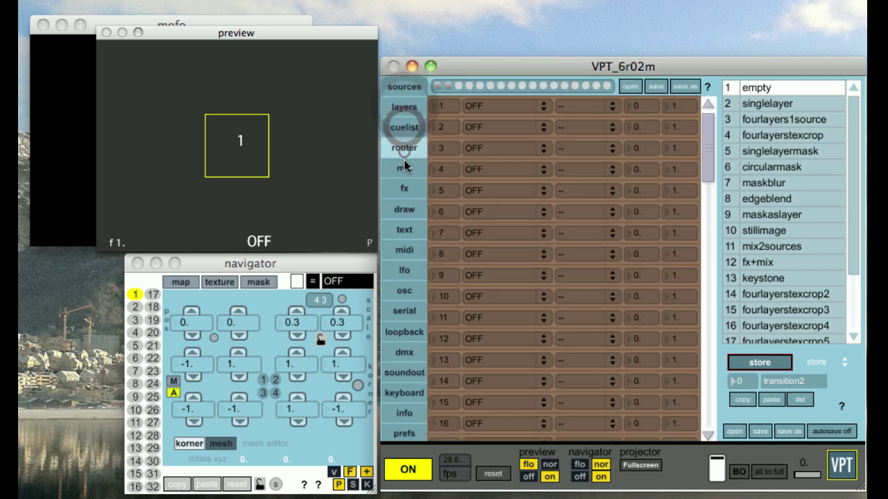
Step: Show the mix page, send the projector output fullscreen, and bring the navigator forward
click(405, 170)
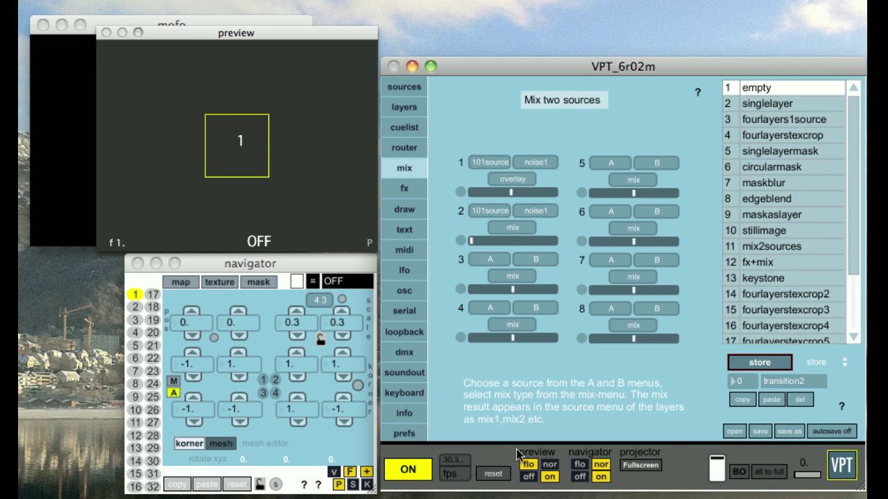
click(629, 471)
click(284, 261)
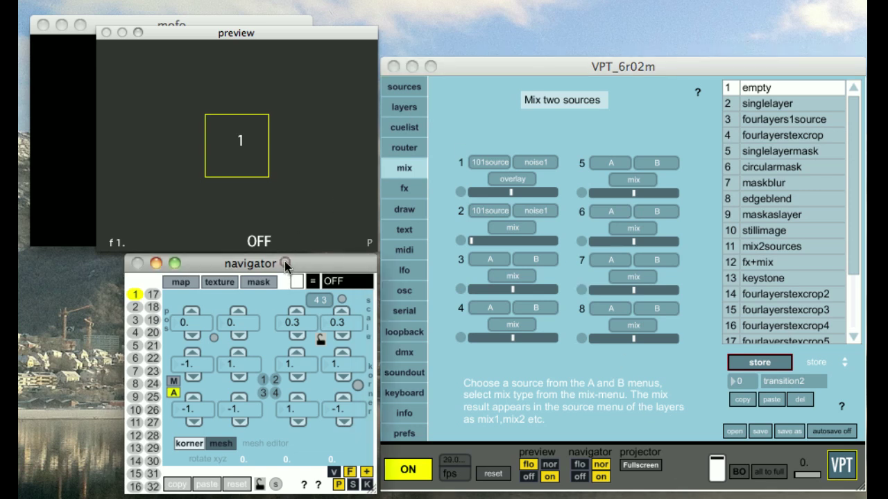
Step: Cycle through surfaces 2, 17 and 18 in the navigator, ending back on surface 1
click(135, 307)
click(137, 295)
click(153, 295)
click(152, 307)
click(136, 307)
click(136, 295)
Step: Move and widen surface 1's square, then drag all four quad corners in the preview
mouse_move(250, 145)
mouse_down()
mouse_move(193, 149)
mouse_move(222, 114)
mouse_move(269, 185)
mouse_move(287, 179)
mouse_move(233, 135)
mouse_move(248, 166)
mouse_move(212, 139)
mouse_move(252, 154)
mouse_move(251, 144)
mouse_move(251, 153)
mouse_up()
click(352, 484)
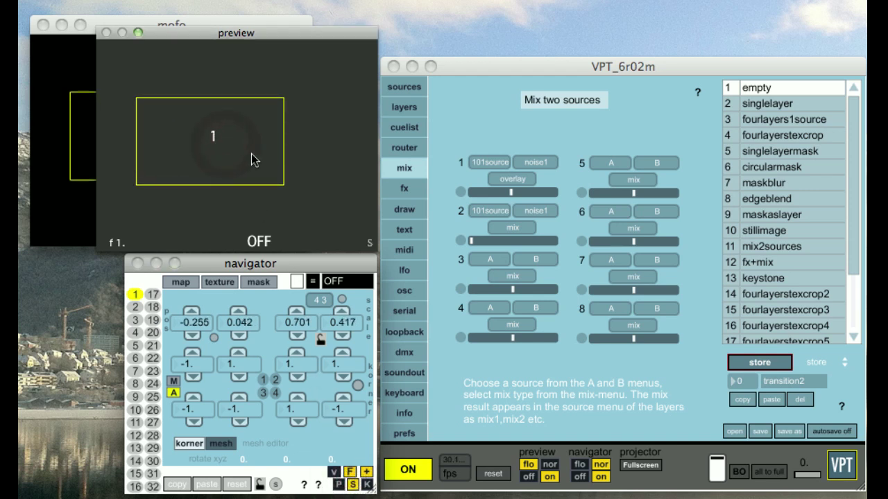
key(k)
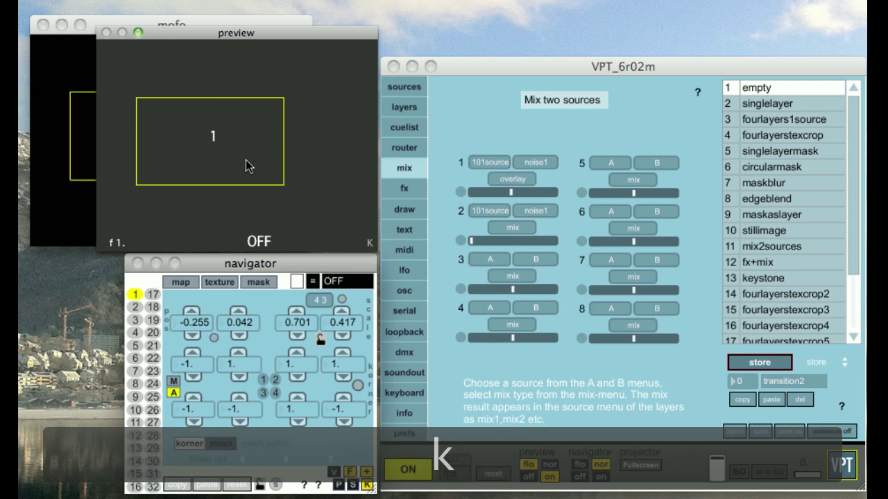
drag(277, 189, 308, 191)
drag(284, 97, 298, 88)
drag(158, 90, 145, 88)
drag(151, 190, 160, 190)
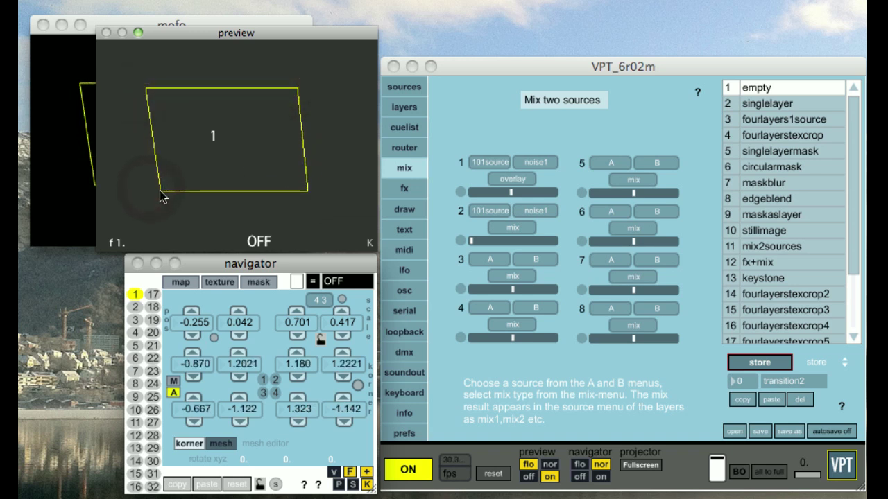
Step: Reshape the quad's right-hand corners in the mofo output window, then restore the preview window
click(102, 16)
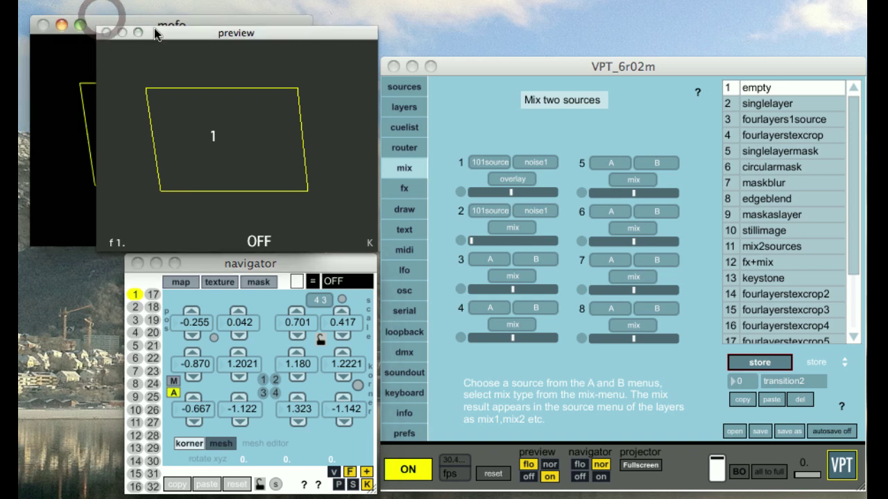
drag(154, 33, 380, 26)
drag(208, 90, 231, 106)
mouse_move(242, 186)
mouse_down()
mouse_move(248, 199)
mouse_move(223, 197)
mouse_move(242, 199)
mouse_up()
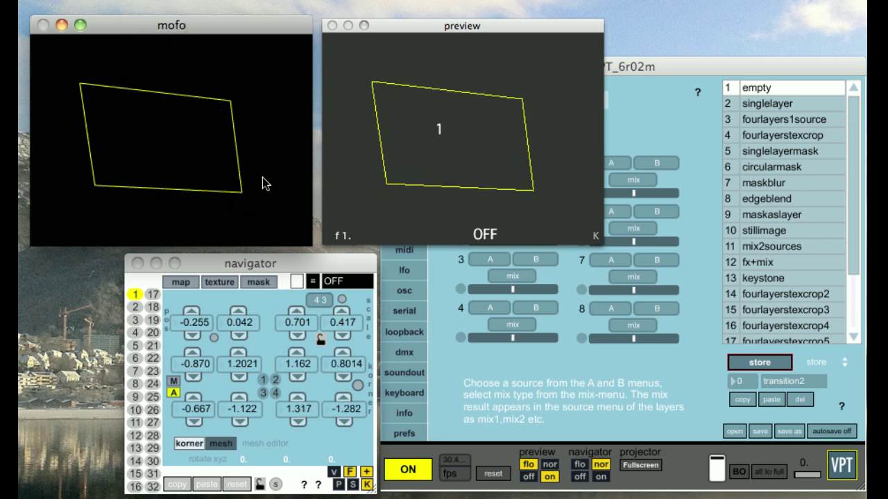
drag(503, 24, 261, 24)
click(547, 66)
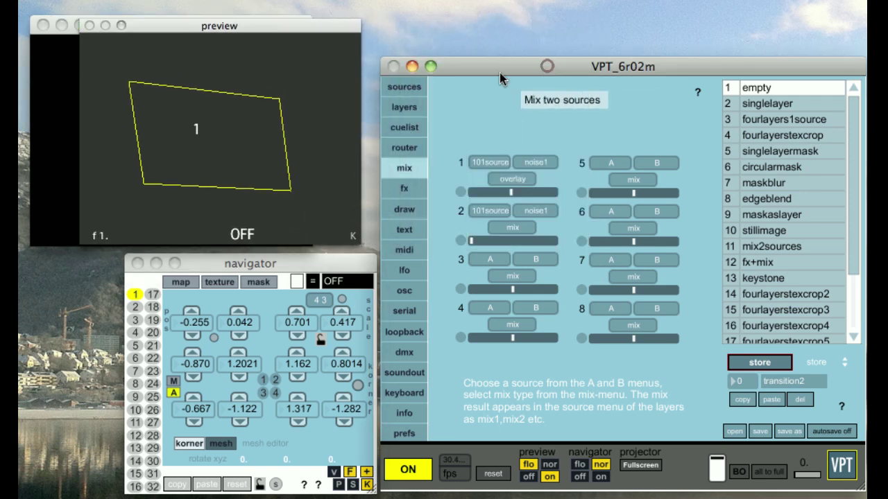
Step: Enable movie slot qt 101 and load petanque.mov into it
click(410, 92)
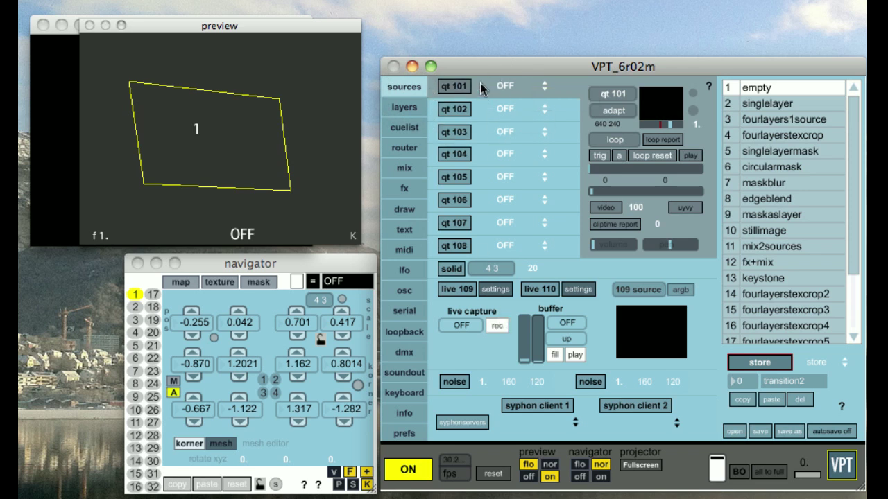
click(454, 87)
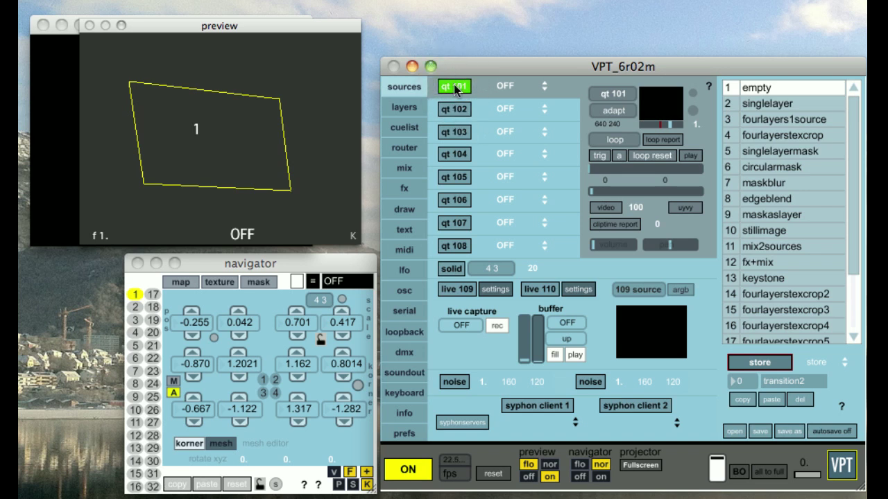
click(511, 85)
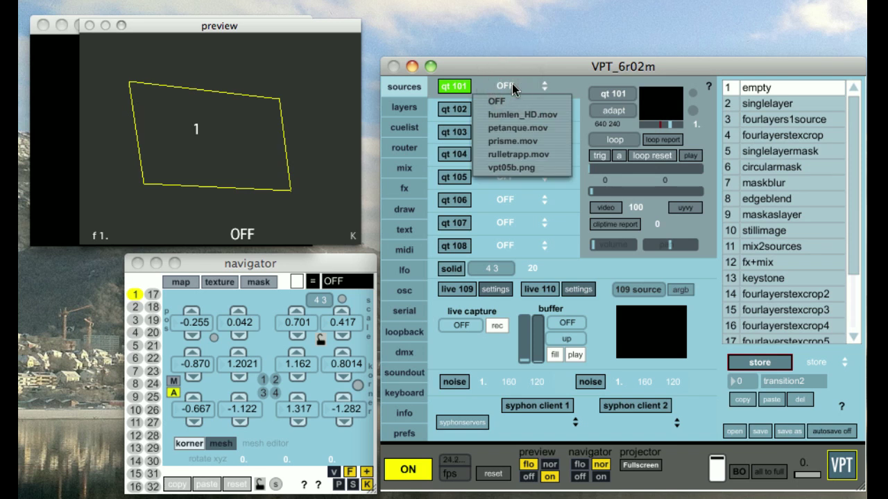
click(551, 129)
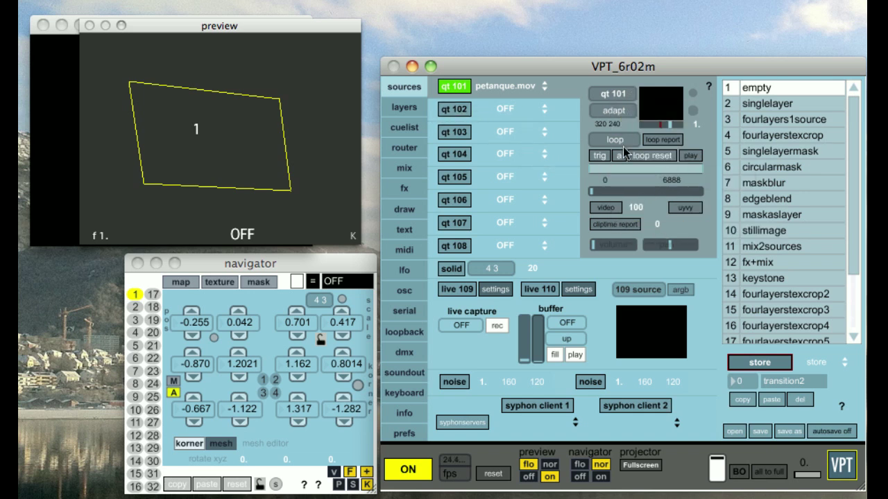
Step: Inspect movie slots two to five and the second live input, and turn on noise generator 1
click(435, 111)
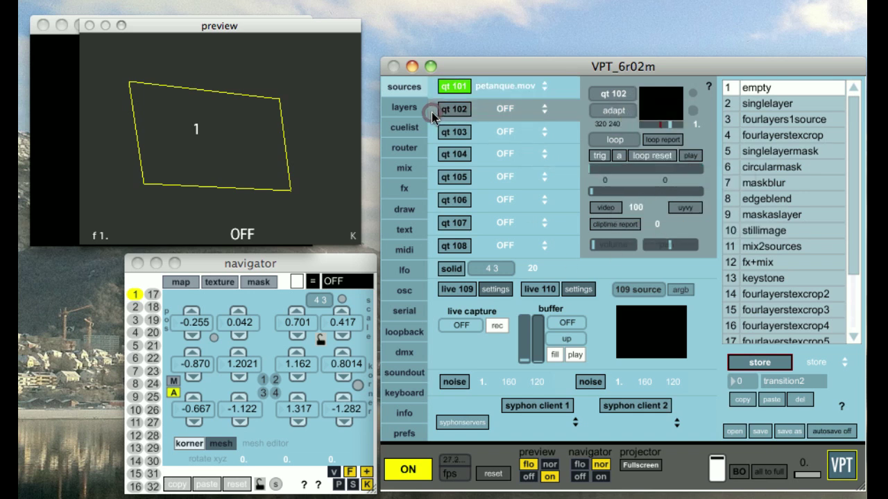
click(433, 133)
click(432, 156)
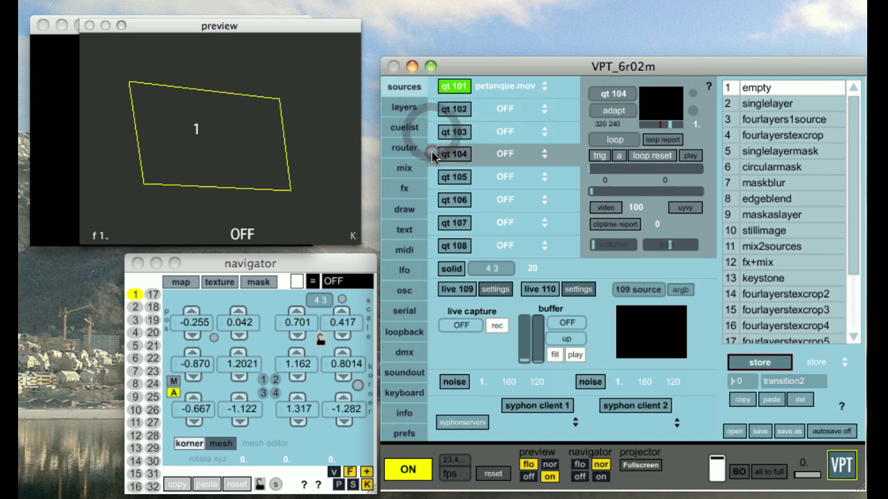
click(431, 180)
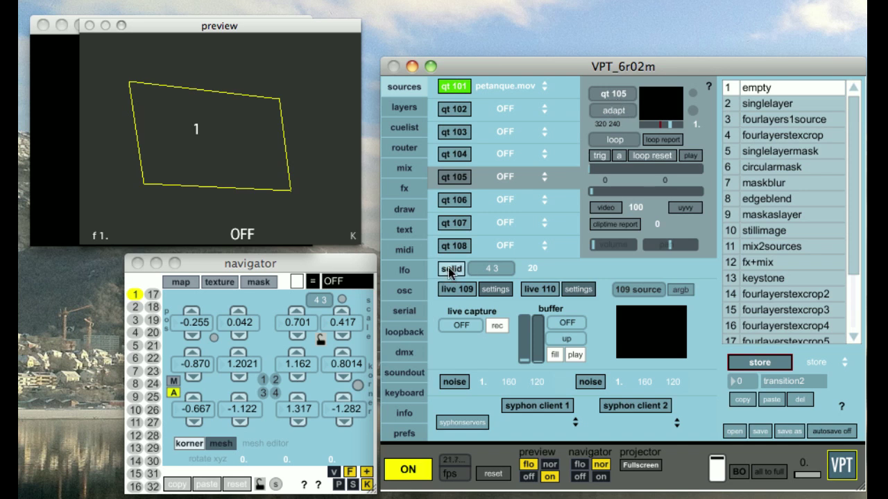
click(572, 291)
click(447, 383)
Step: On the layers page, set layer 1's video source to solid
click(401, 110)
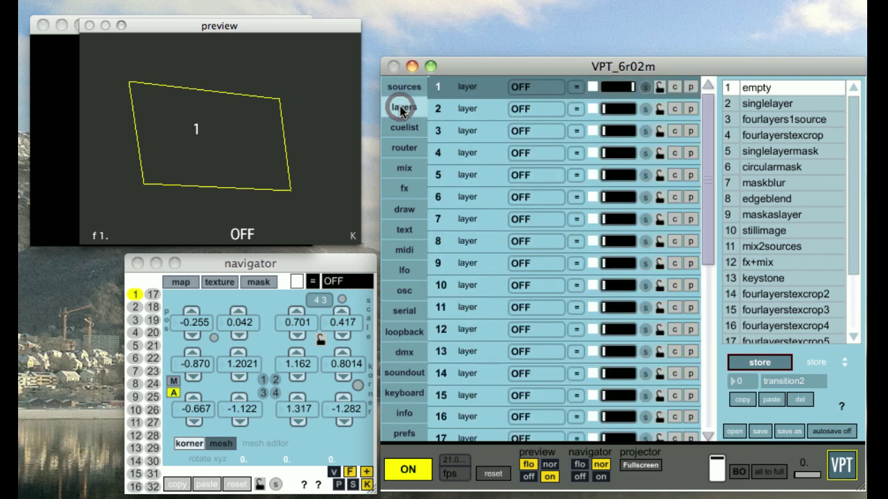
scroll(563, 116, down, 8)
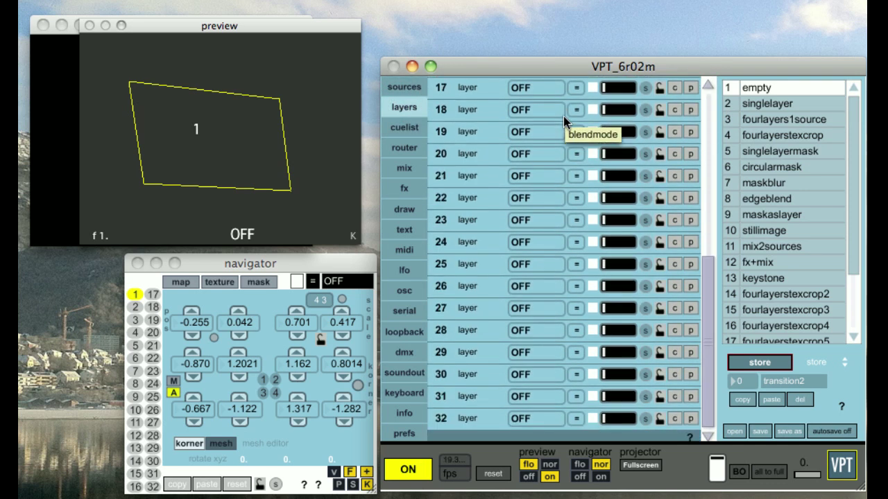
scroll(563, 115, up, 8)
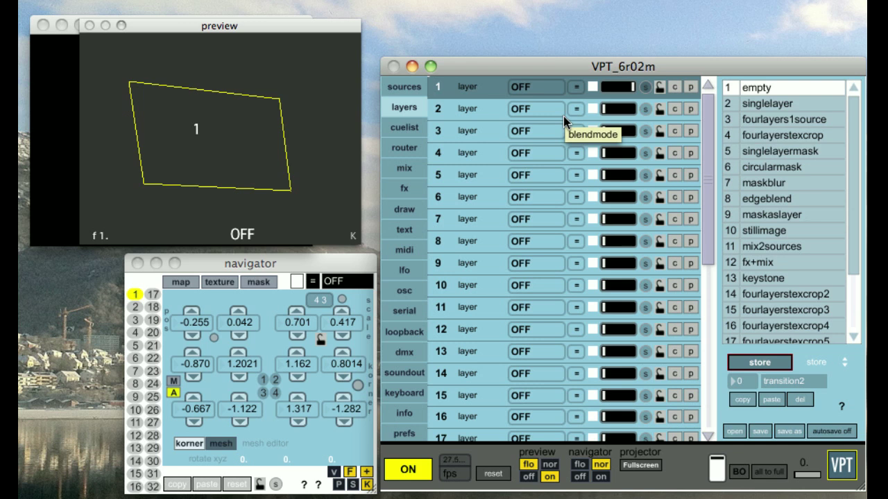
click(522, 90)
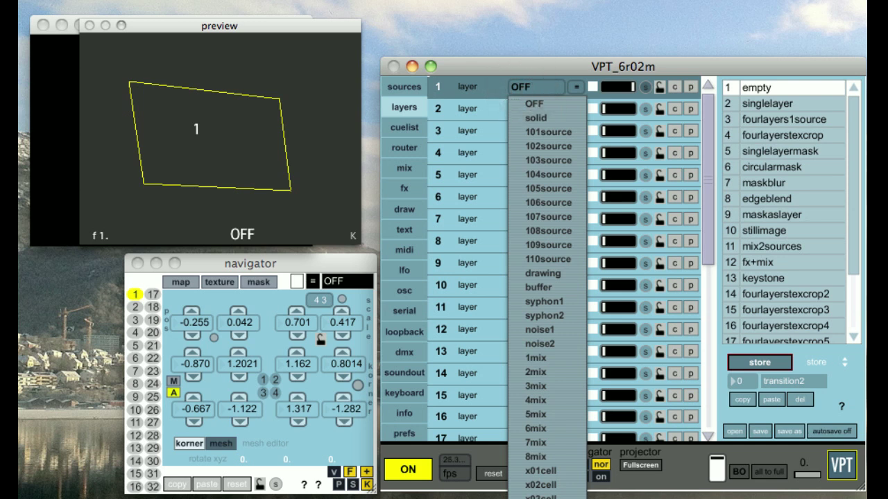
click(543, 117)
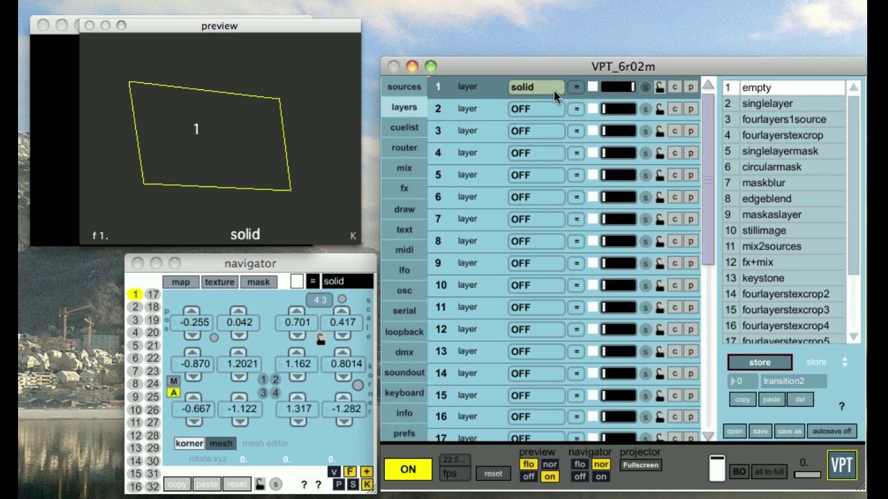
Step: Pull the quad's bottom-right corner down-left and close the surface source list, keeping solid
drag(292, 199, 283, 208)
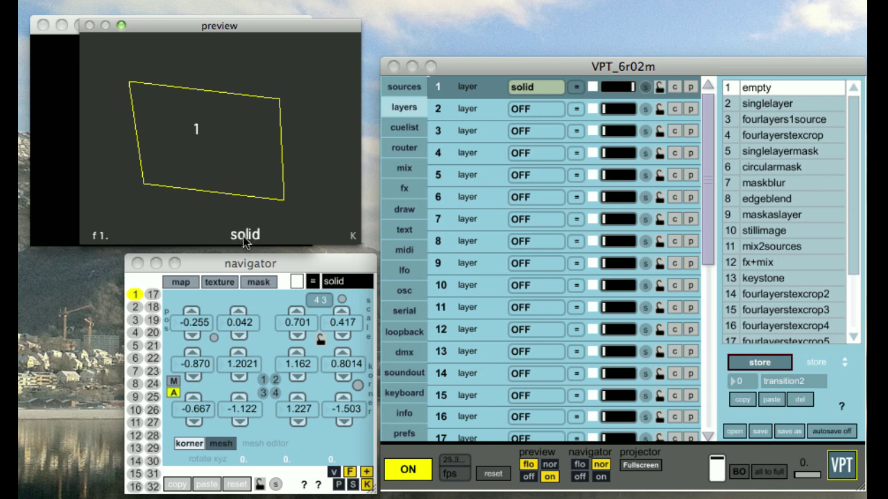
click(351, 278)
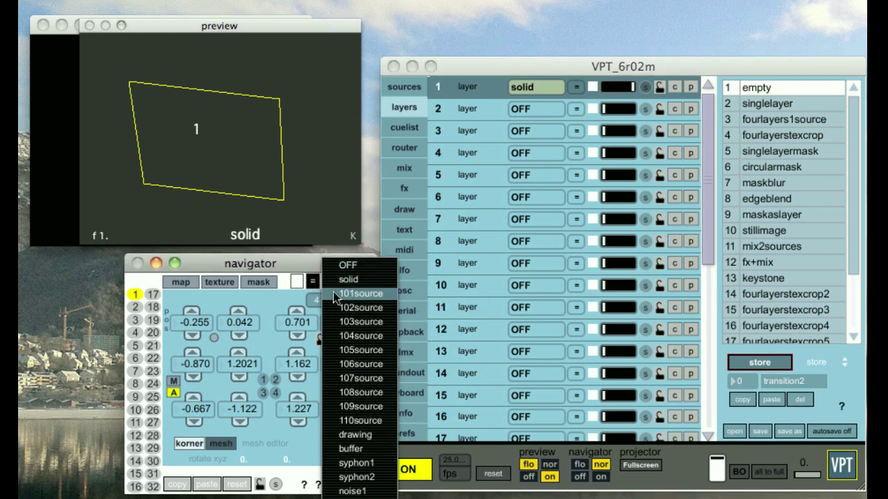
click(274, 262)
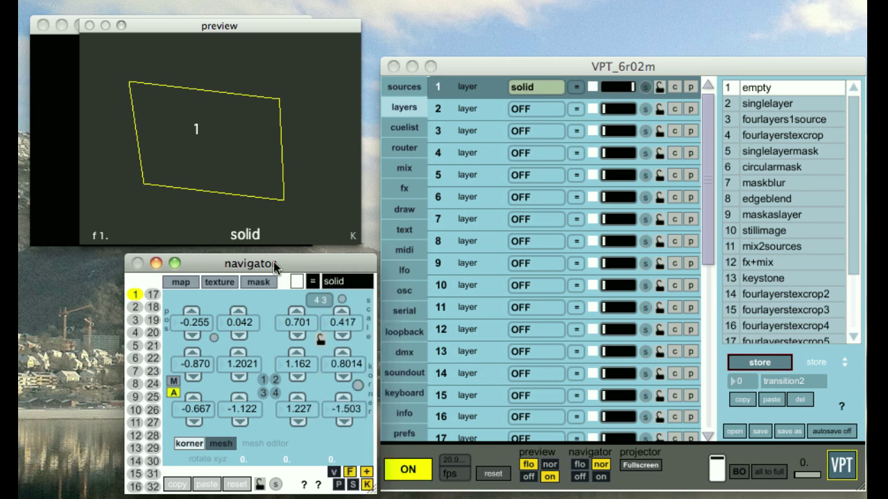
Step: Enter 'F 14 15 5.' in the cuelist command field to create cue F 14 15 5.00
click(402, 127)
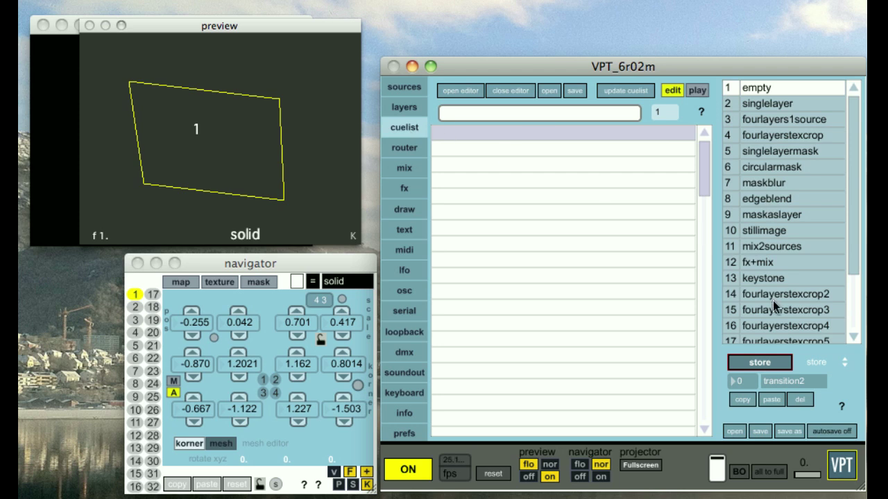
click(481, 116)
text(F)
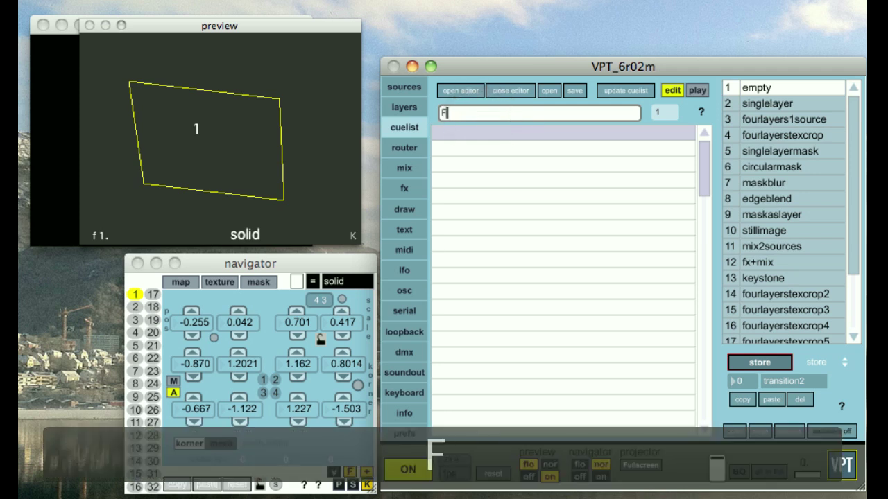
text( 14 15 )
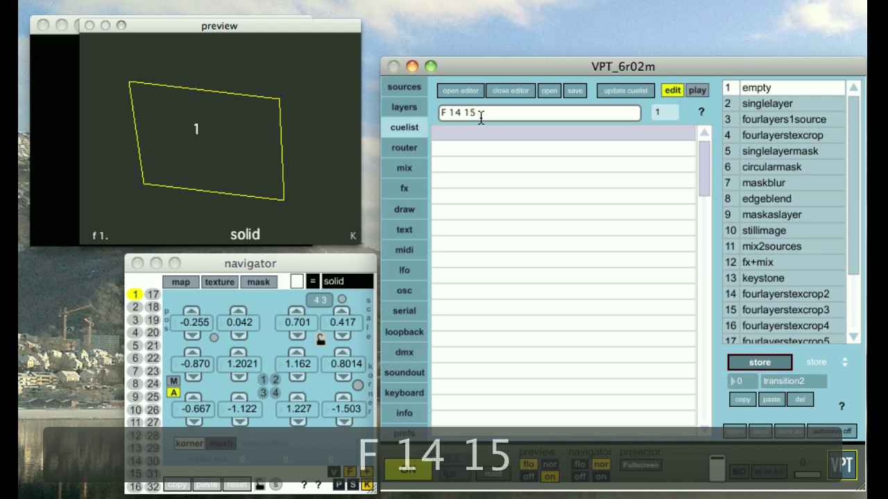
text(5.)
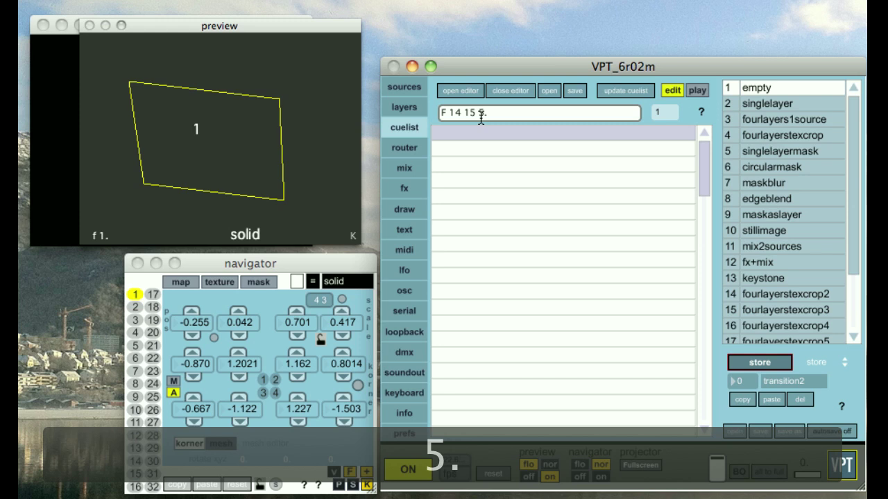
key(Return)
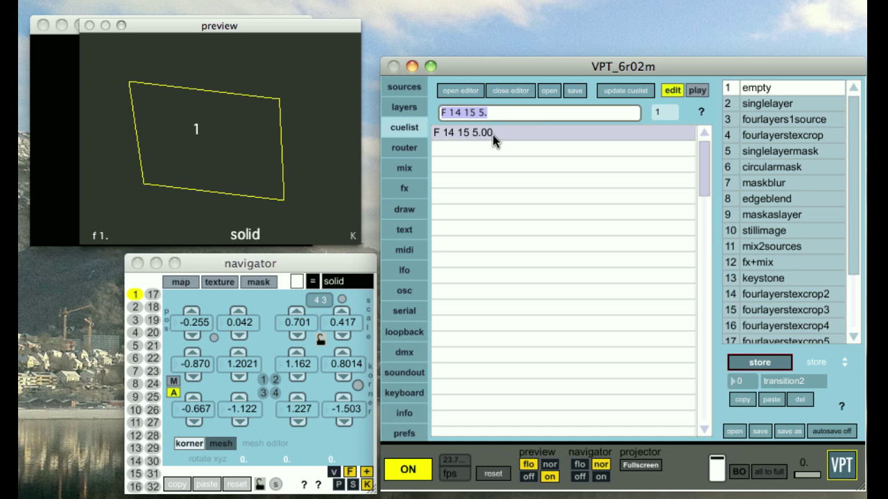
Step: Set router row 1 to layer1 (fade), then move on to the mix page
click(398, 147)
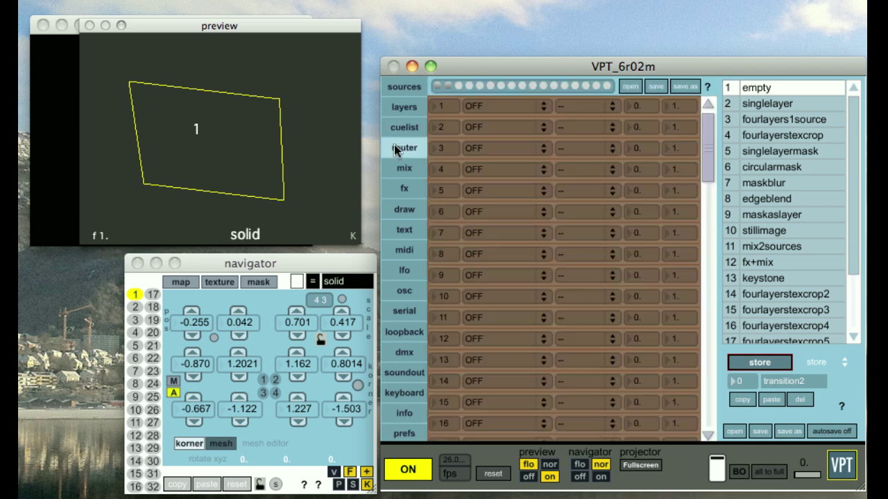
click(470, 105)
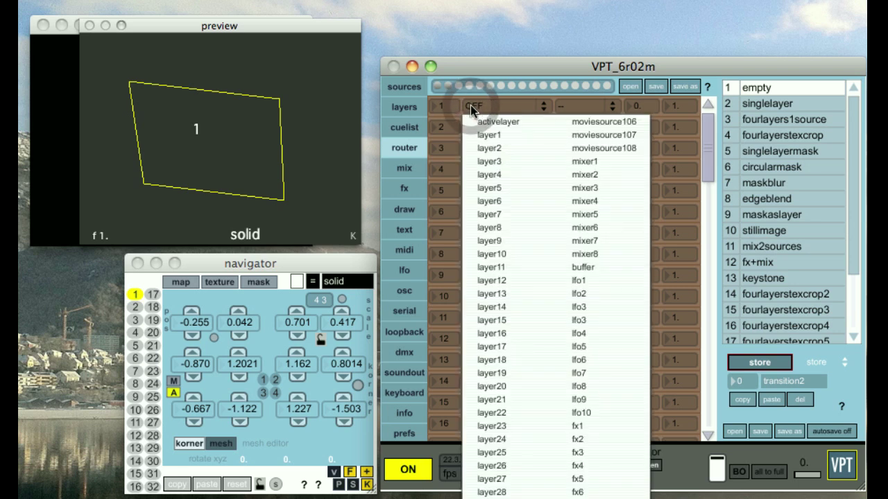
click(486, 135)
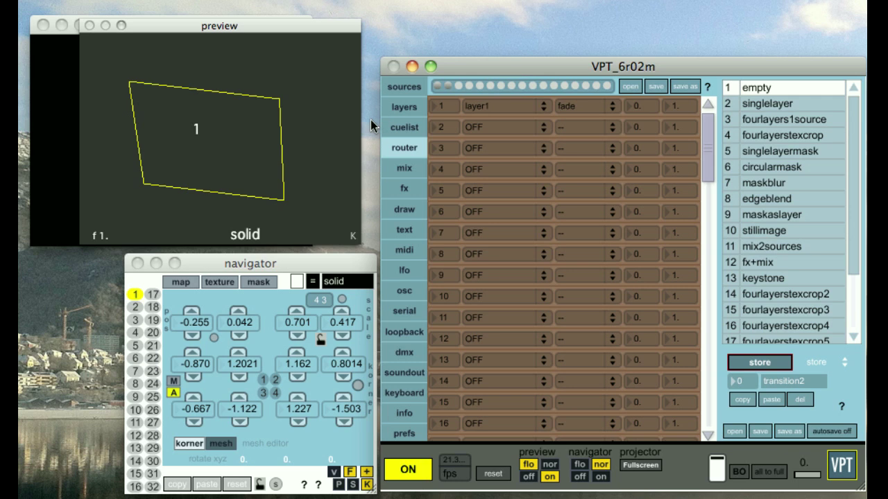
click(405, 170)
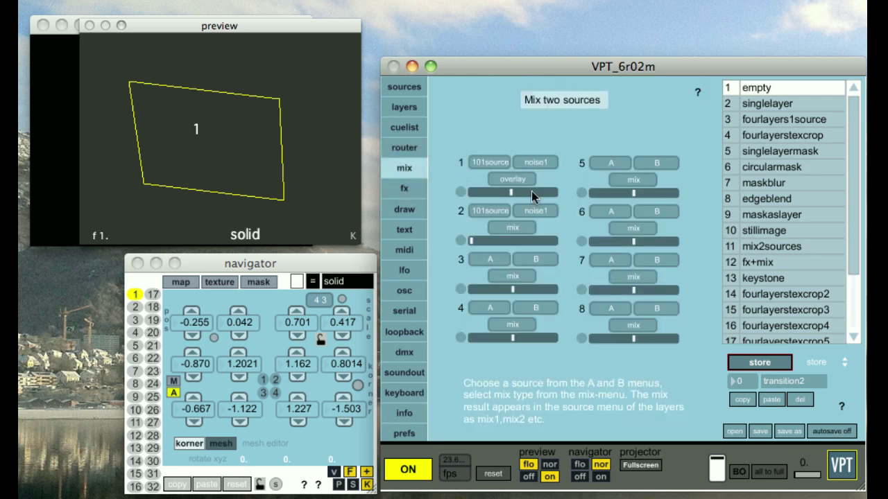
Step: Browse the fx, draw, text, midi and lfo pages
click(405, 188)
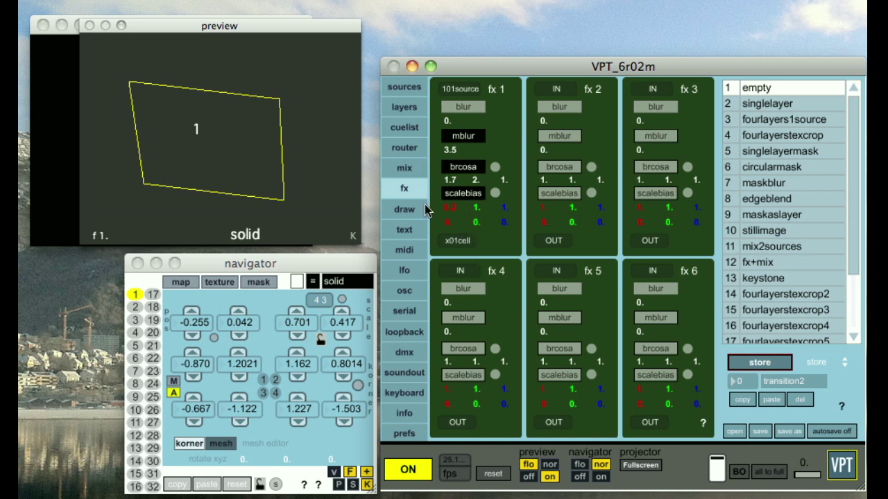
click(402, 211)
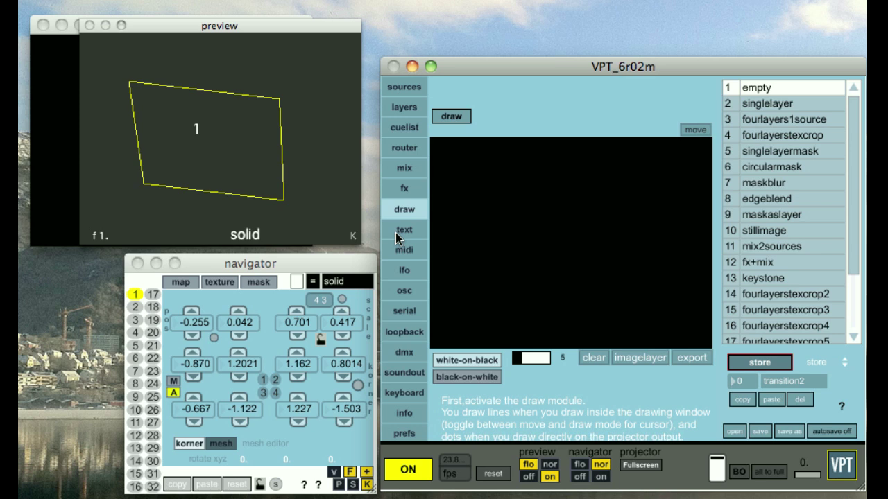
click(395, 232)
click(392, 249)
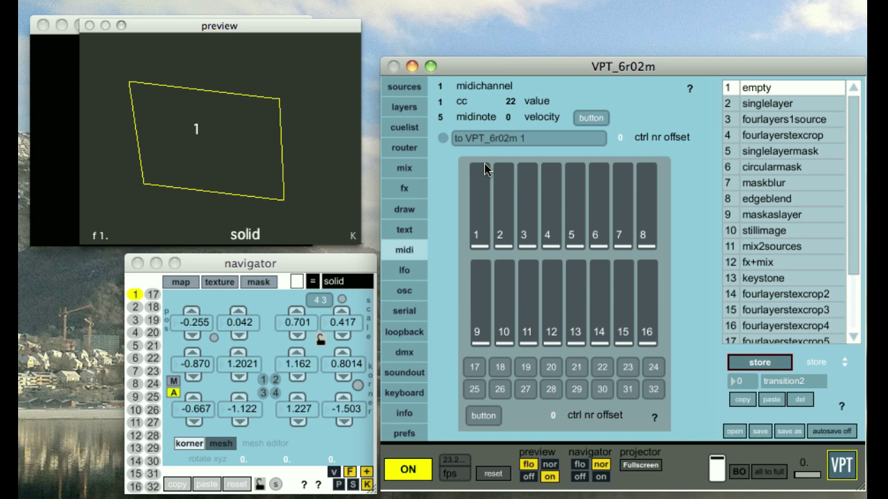
click(404, 271)
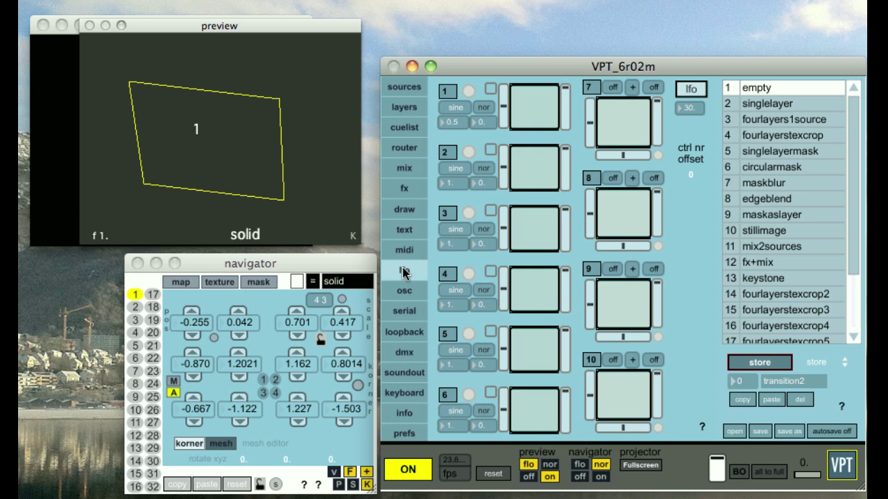
Step: Switch the LFO module on and start LFO 1 running a sine wave
click(689, 90)
click(443, 93)
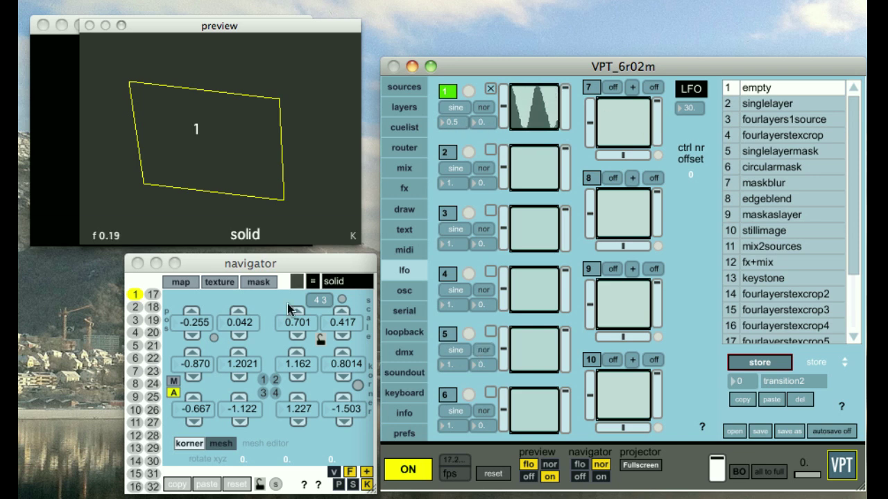
Step: Visit the router page, move the preview window clear of the output and main windows, and return to LFO
click(397, 147)
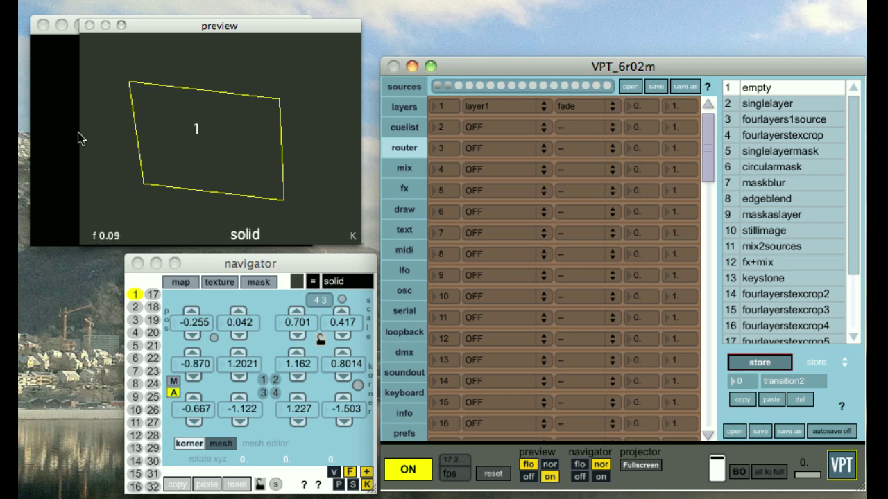
click(62, 90)
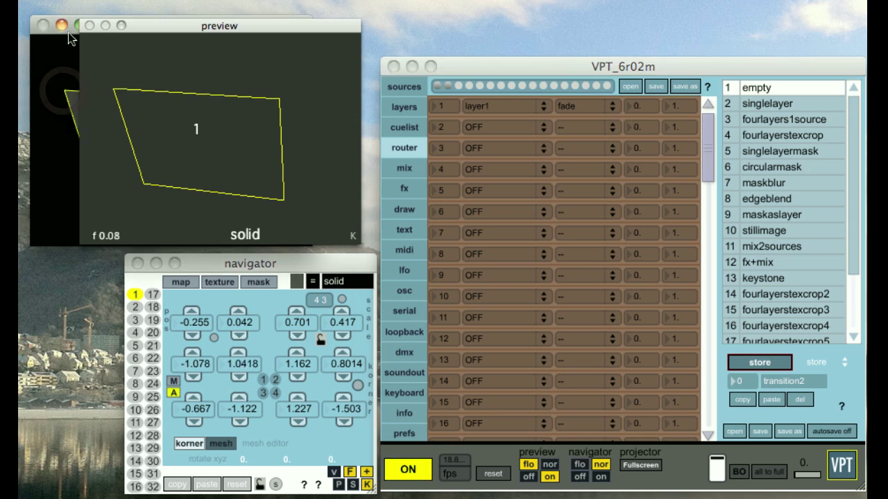
drag(136, 26, 379, 22)
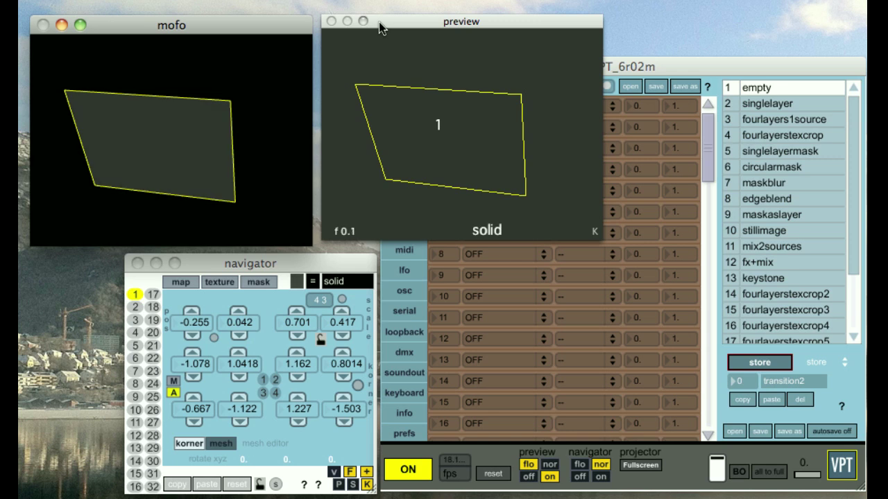
drag(380, 28, 101, 16)
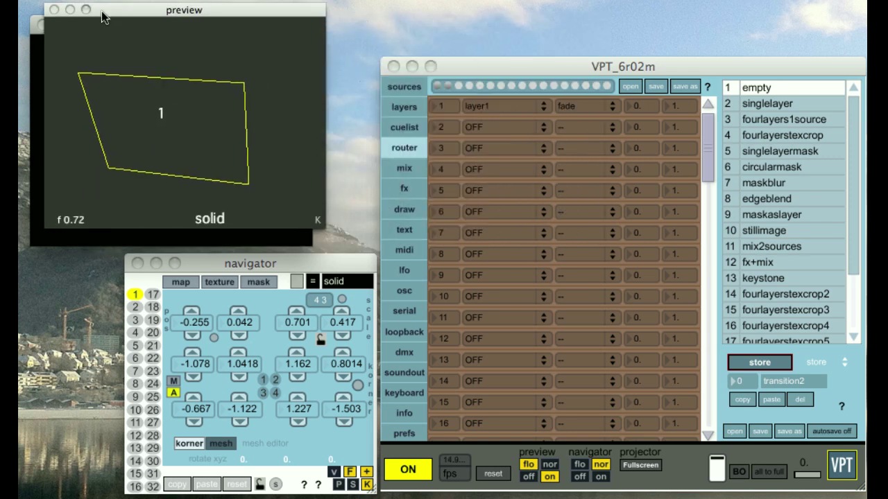
click(405, 271)
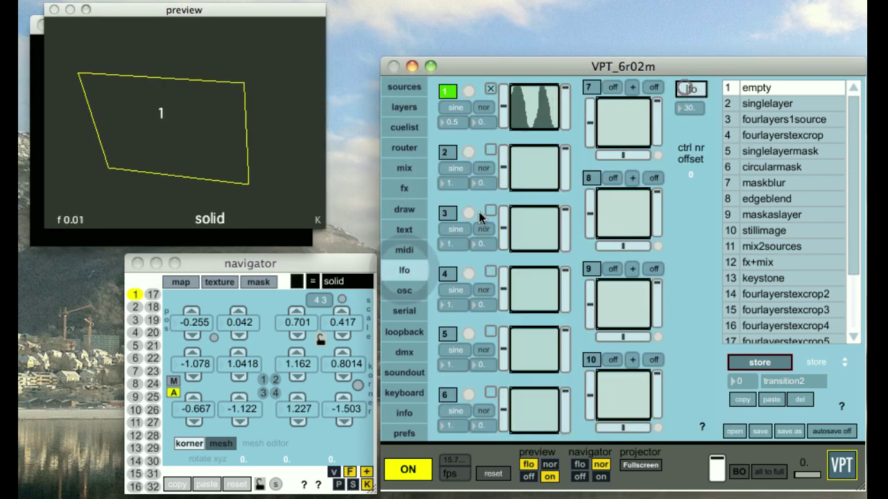
Step: View the OSC, serial and loopback settings, ending on the DMX module with DMX in/out enabled
click(415, 288)
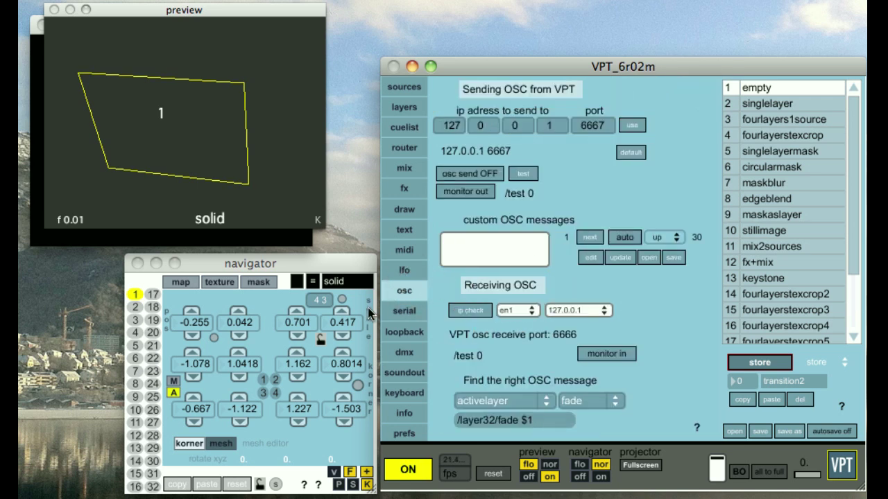
click(400, 308)
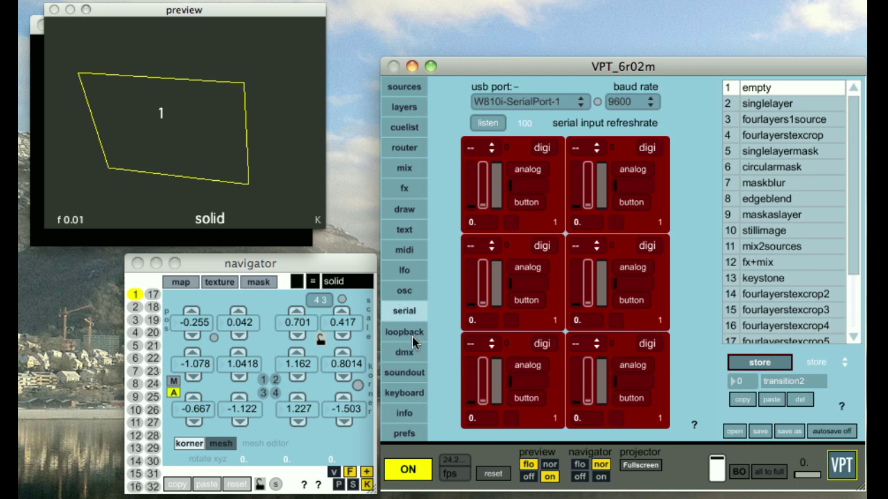
click(412, 335)
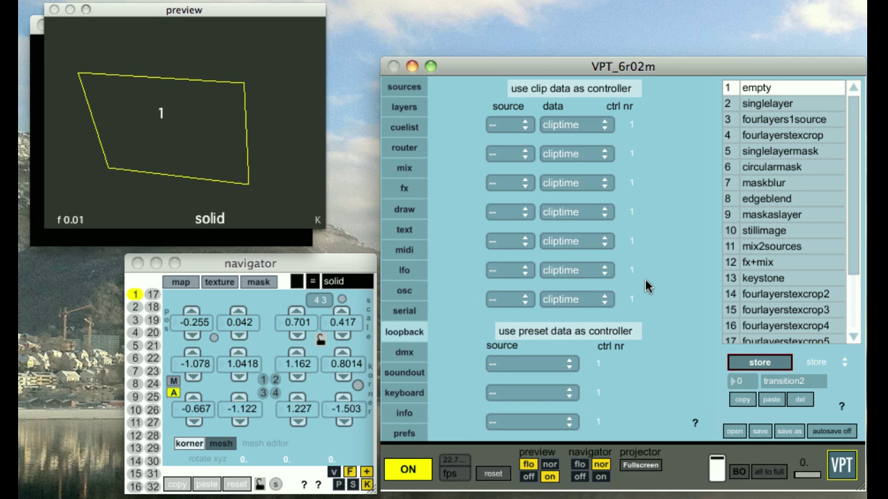
click(403, 351)
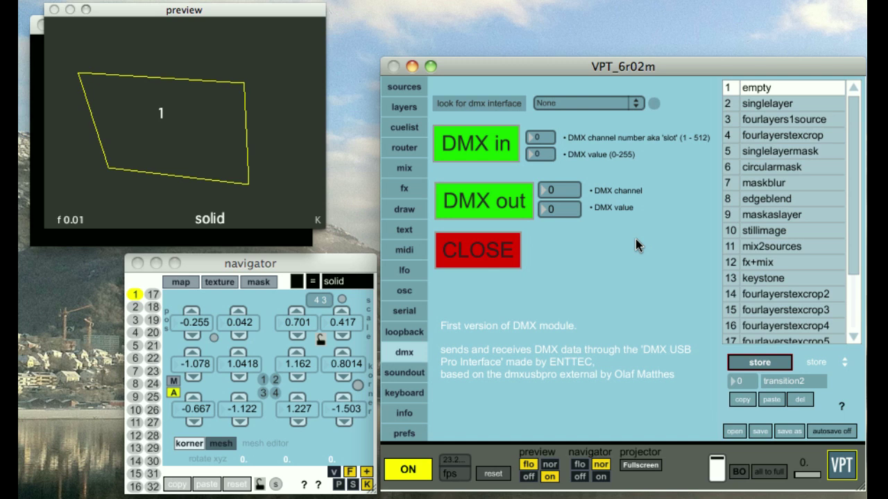
Step: View the soundout routing and keyboard shortcuts pages, then the About VPT info page
click(408, 373)
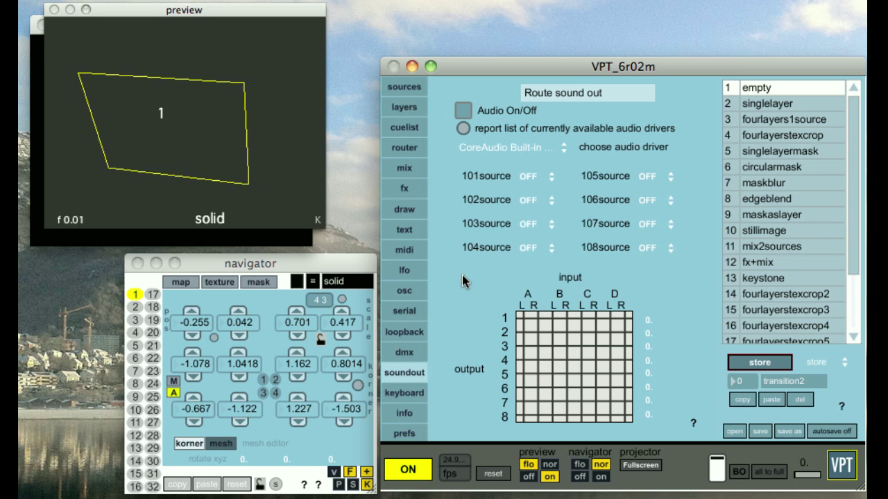
click(393, 395)
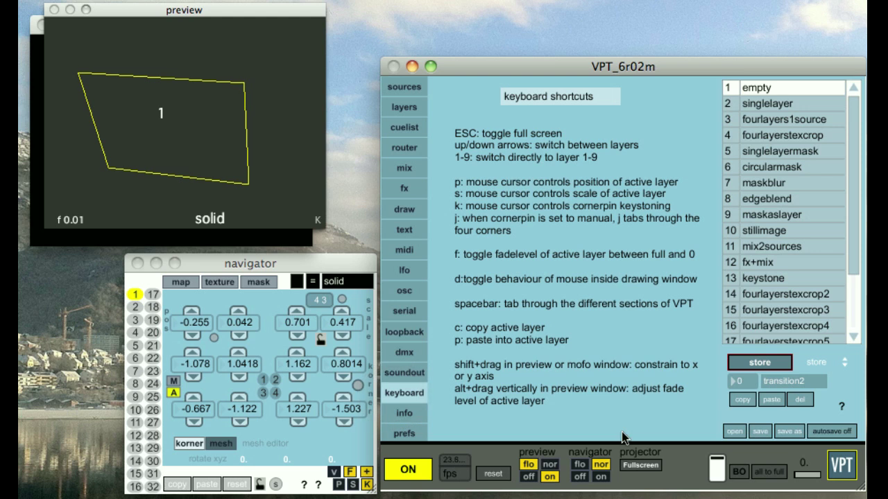
click(409, 413)
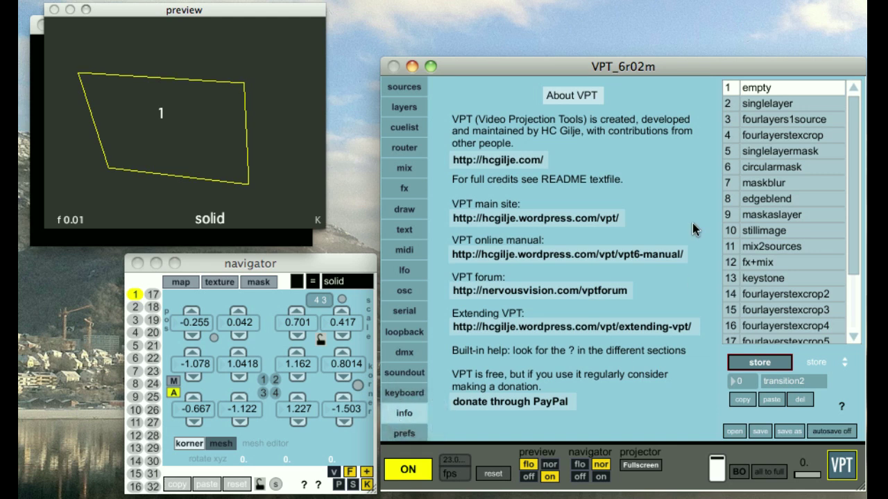
Step: On the prefs page, try a 360 px preview height, restore 240 px, and set screens to 1
click(404, 433)
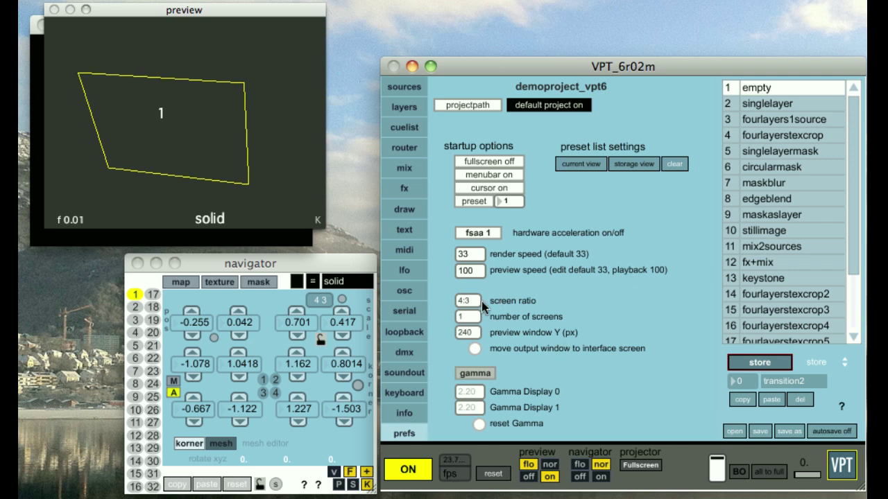
click(462, 317)
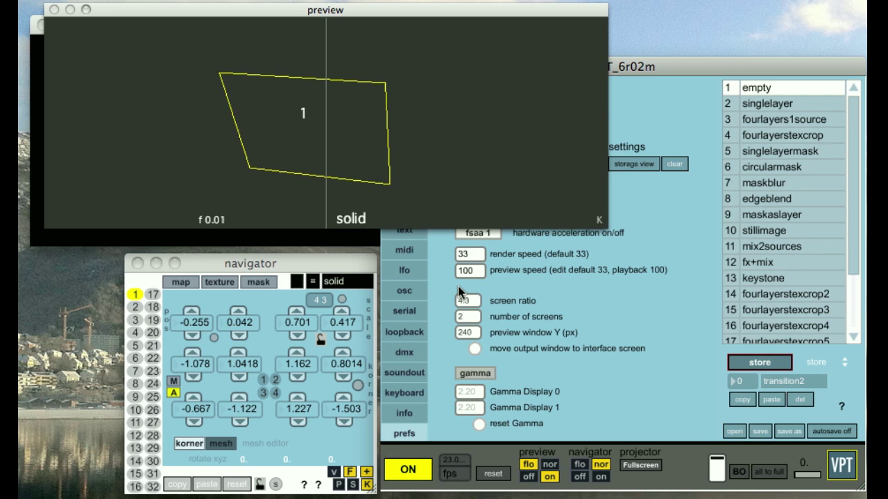
click(465, 333)
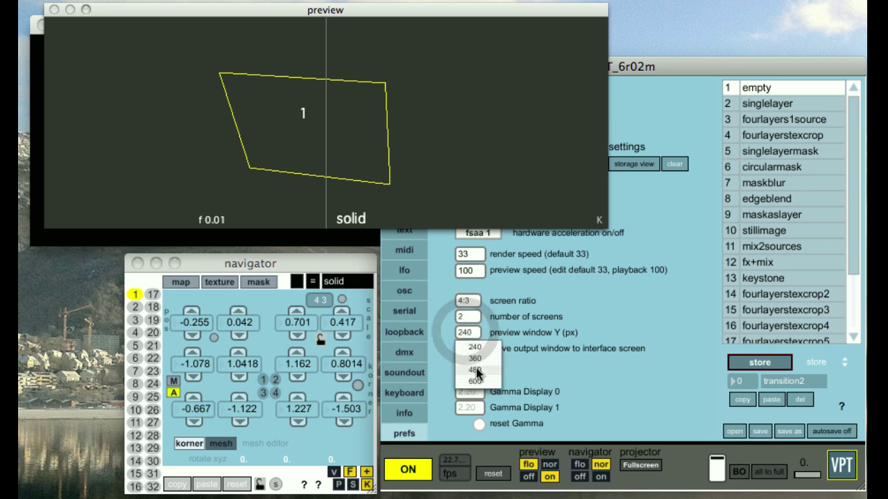
click(474, 359)
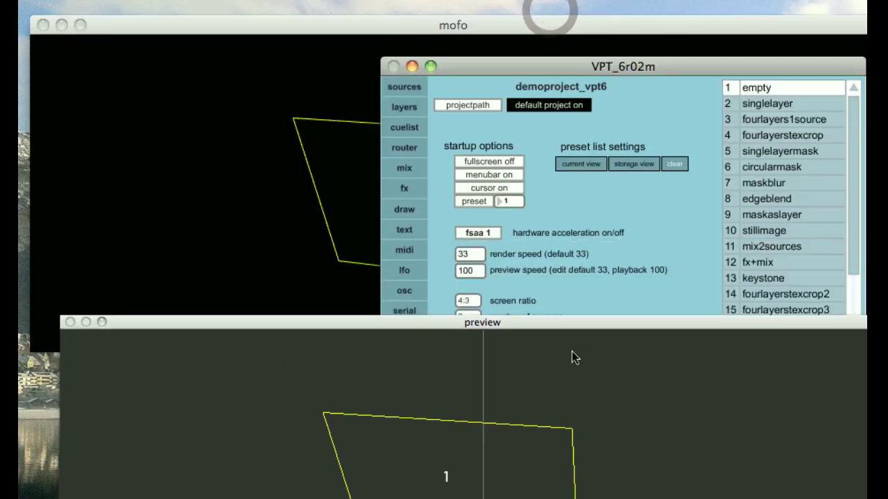
click(464, 332)
click(473, 349)
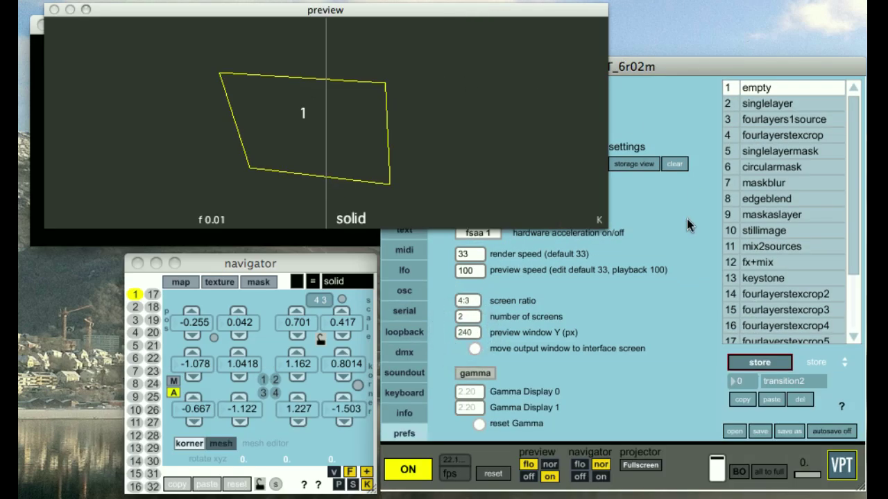
click(465, 317)
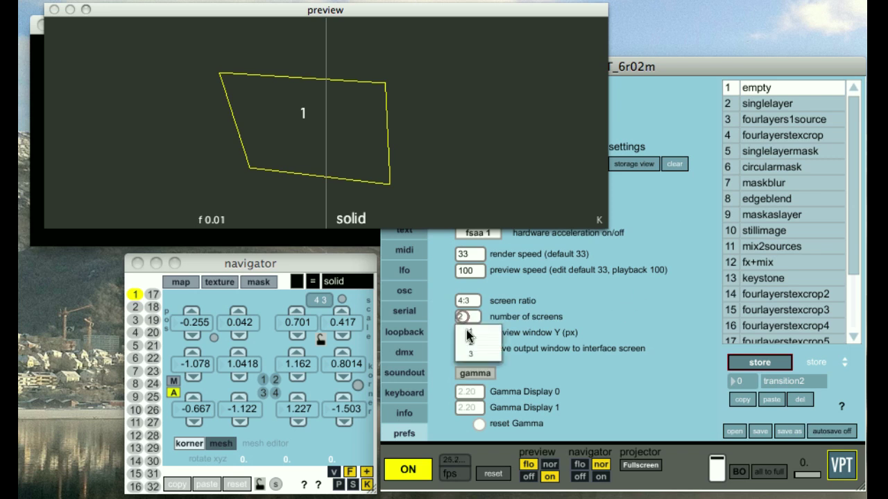
click(467, 332)
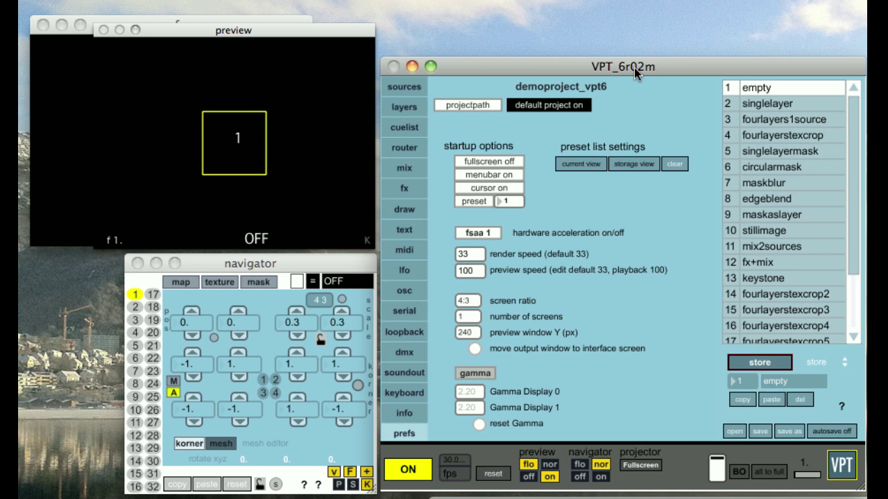
Step: In Finder, expand and collapse the video folder, collapse demoproject, then return to VPT_6r02m
key(super+Tab)
drag(787, 296, 789, 100)
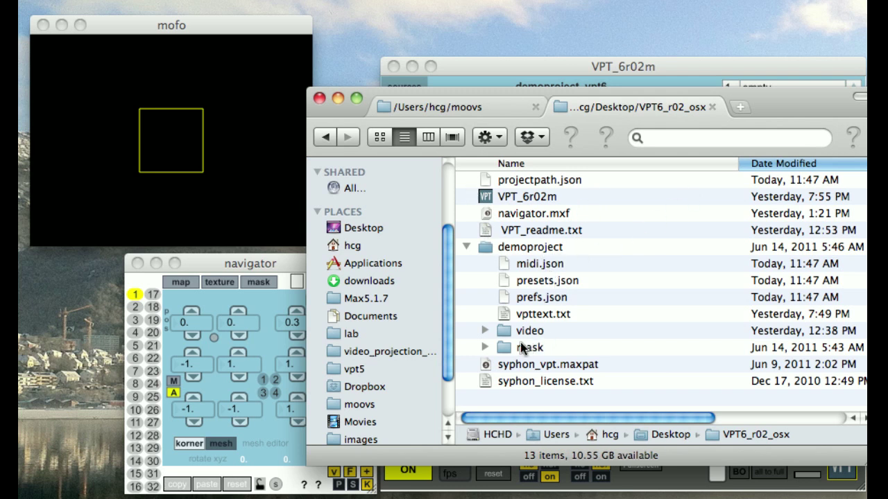
click(484, 332)
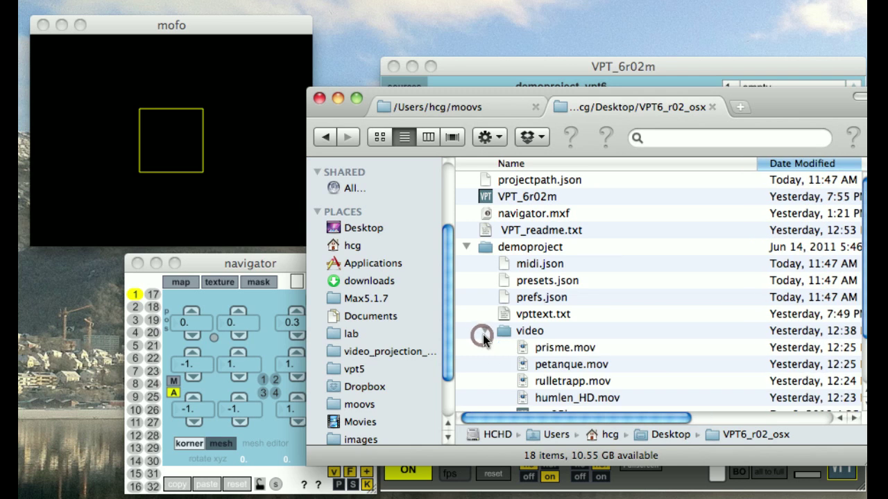
click(484, 331)
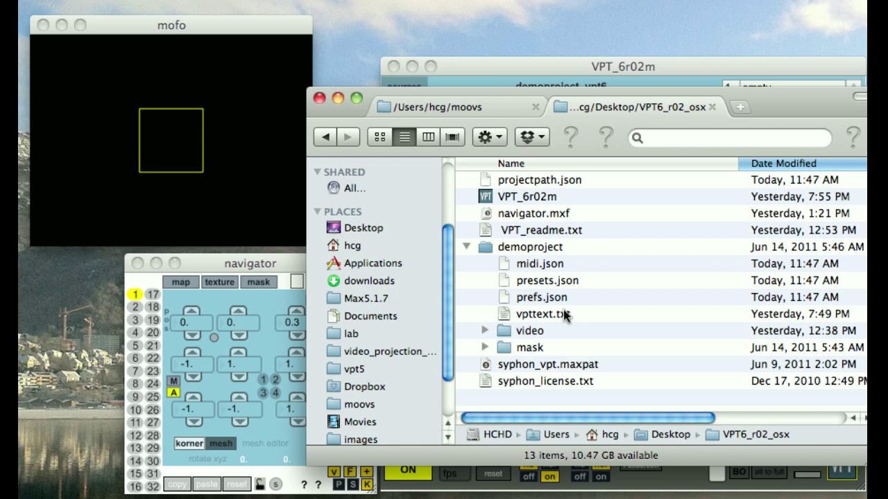
click(466, 248)
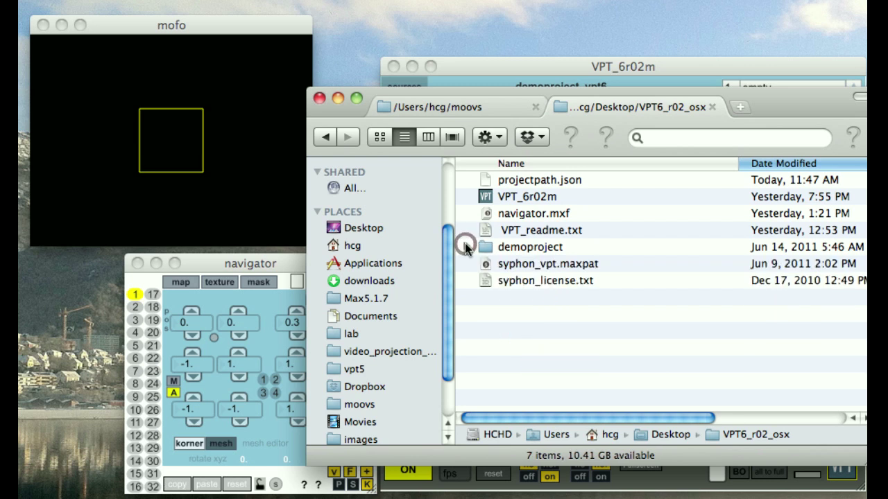
click(703, 71)
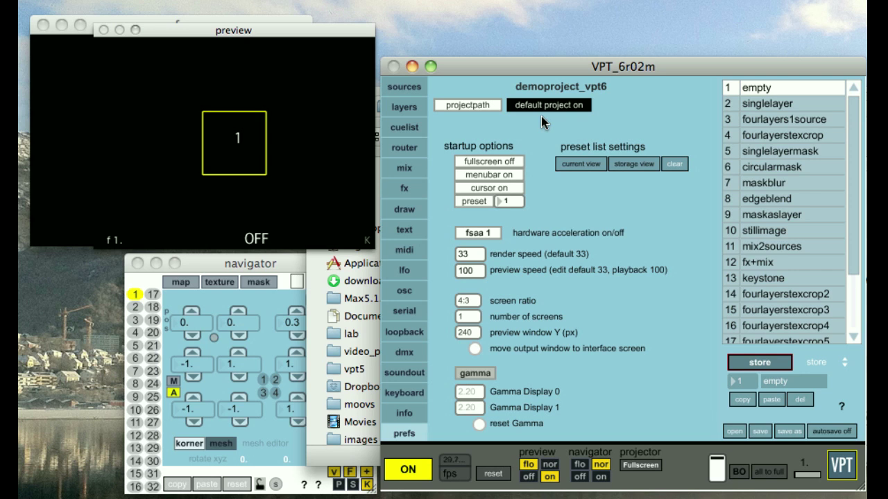
Step: Show VPT's sources page and reveal the moovs folder contents in Finder
click(393, 85)
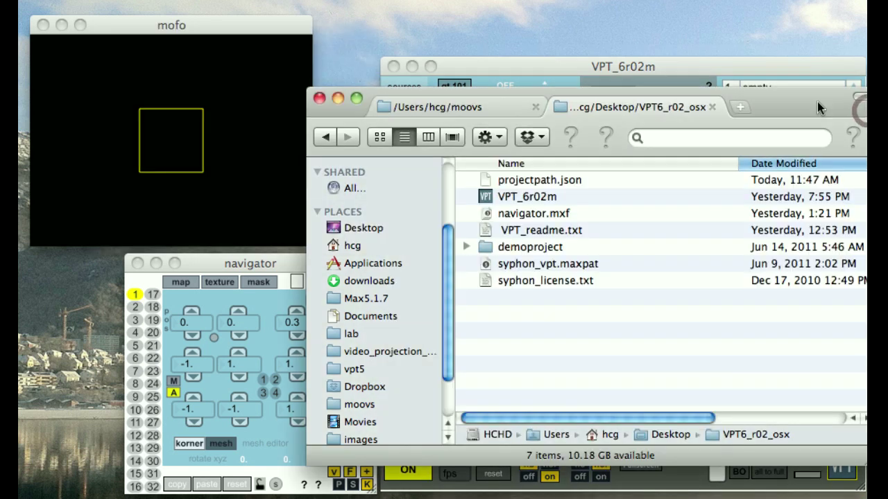
drag(817, 101, 803, 191)
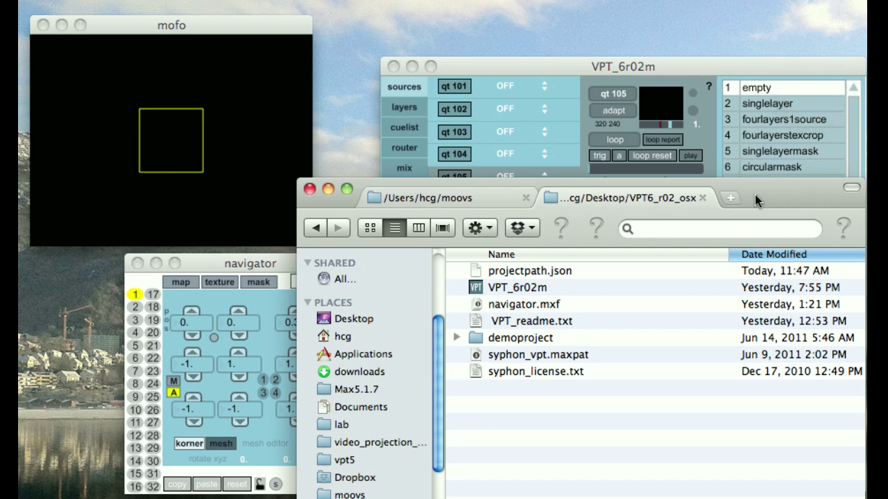
click(457, 197)
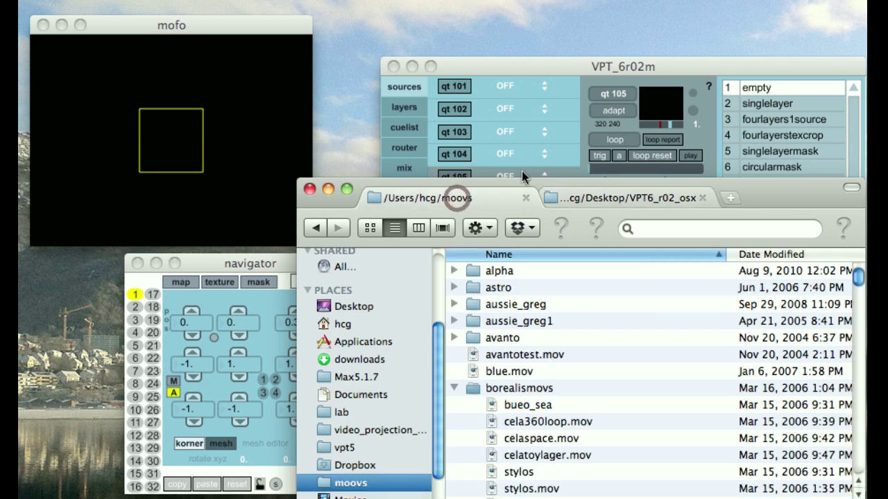
drag(556, 180, 702, 210)
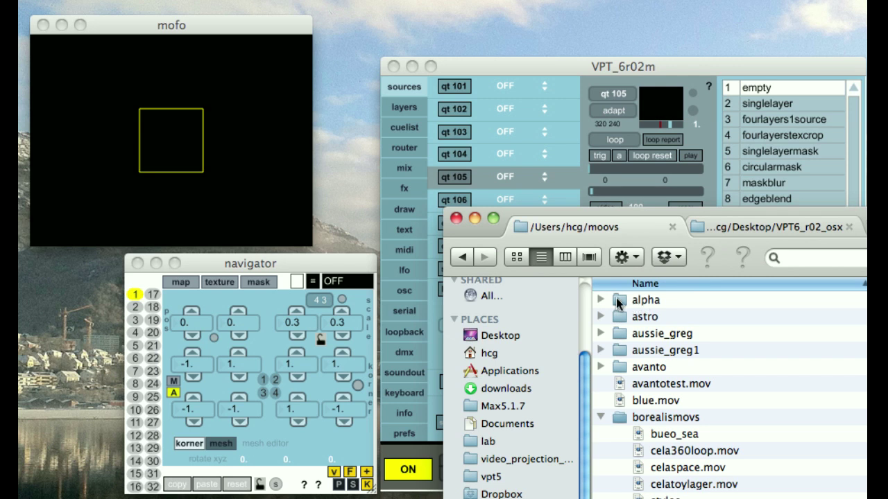
Step: Drop the alpha folder onto the qt 101 source and check its clip list
drag(617, 304, 566, 205)
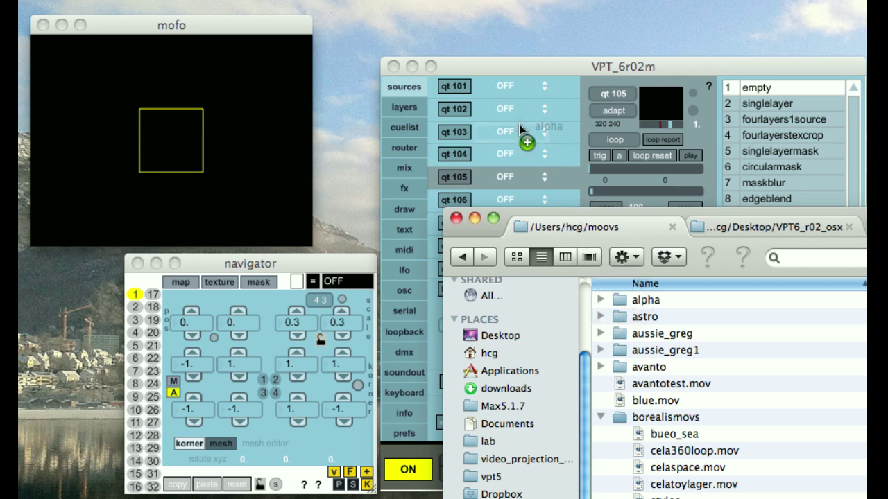
drag(513, 117, 510, 89)
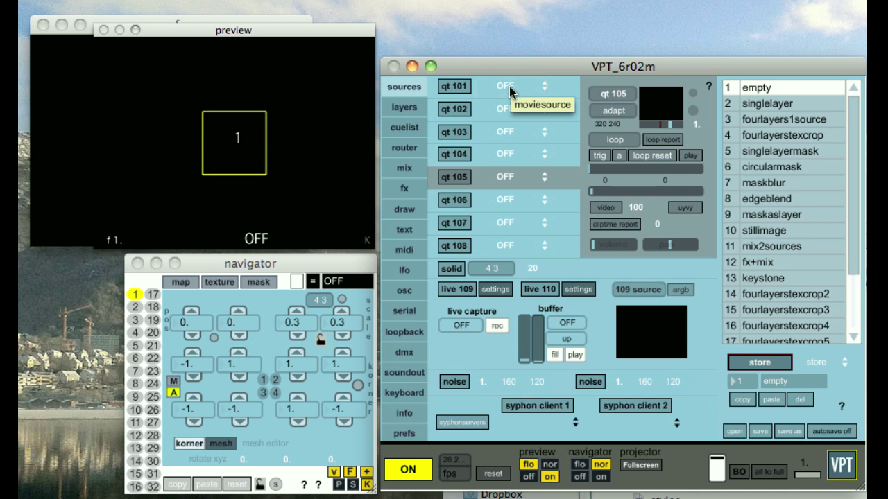
click(545, 87)
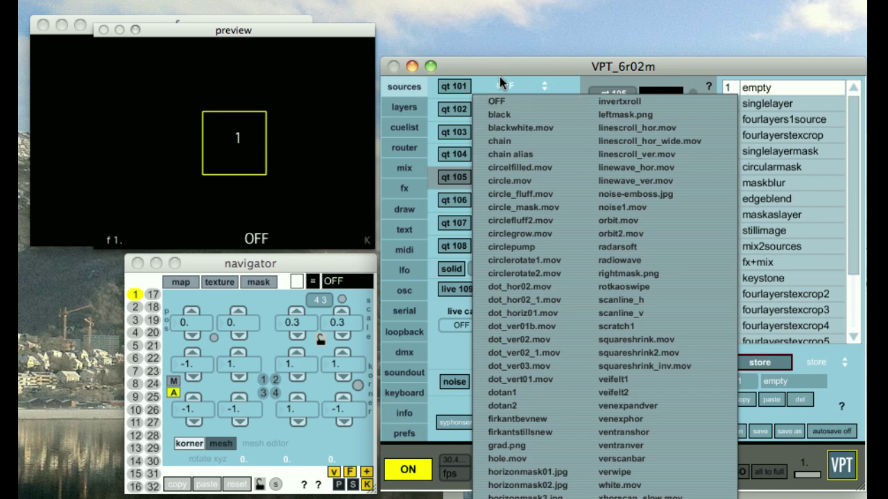
click(522, 72)
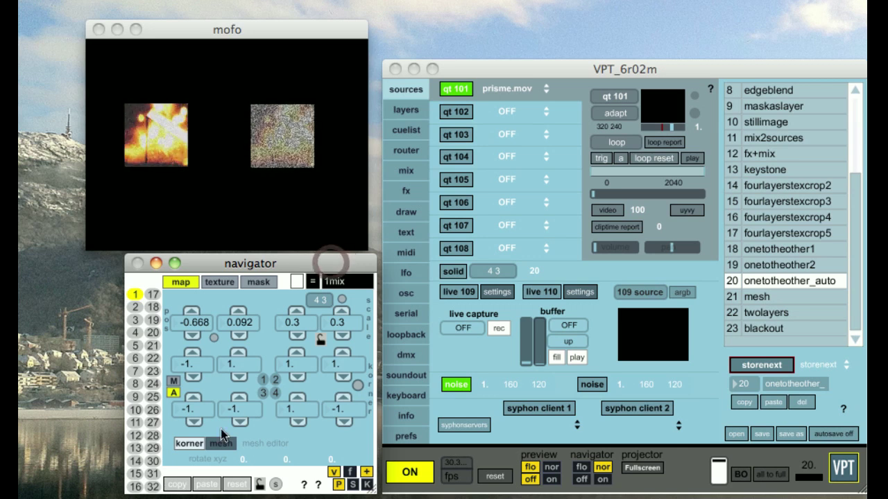
Step: Open and close the navigator, preview and sources help windows in turn
click(303, 485)
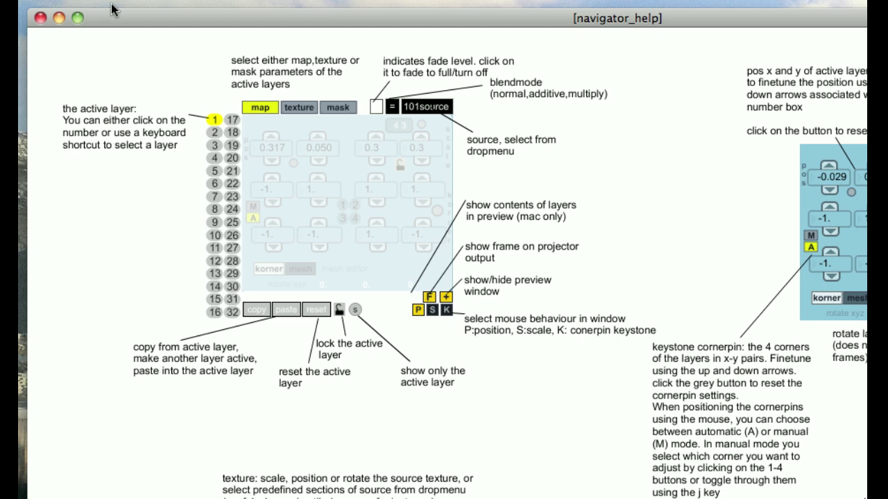
click(39, 18)
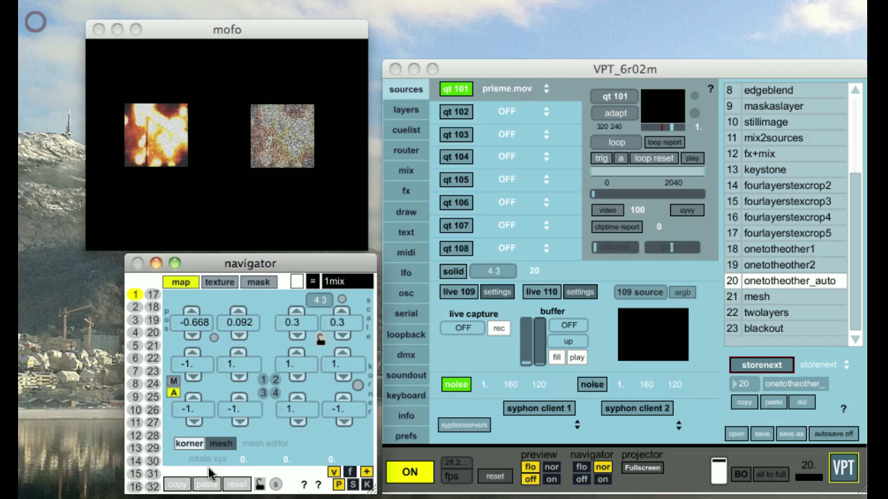
click(317, 485)
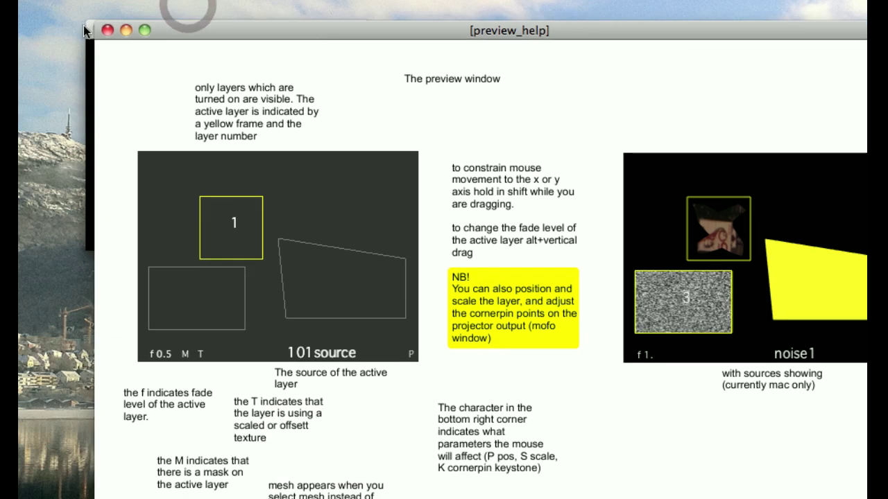
click(108, 31)
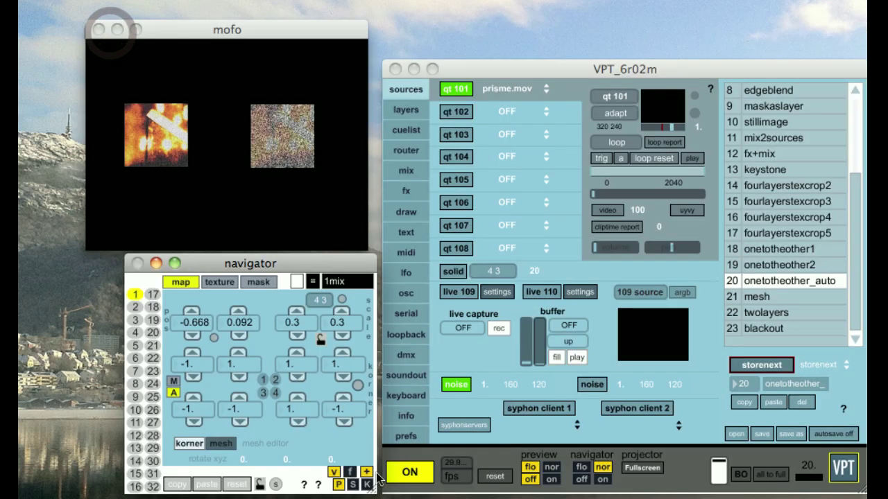
click(395, 90)
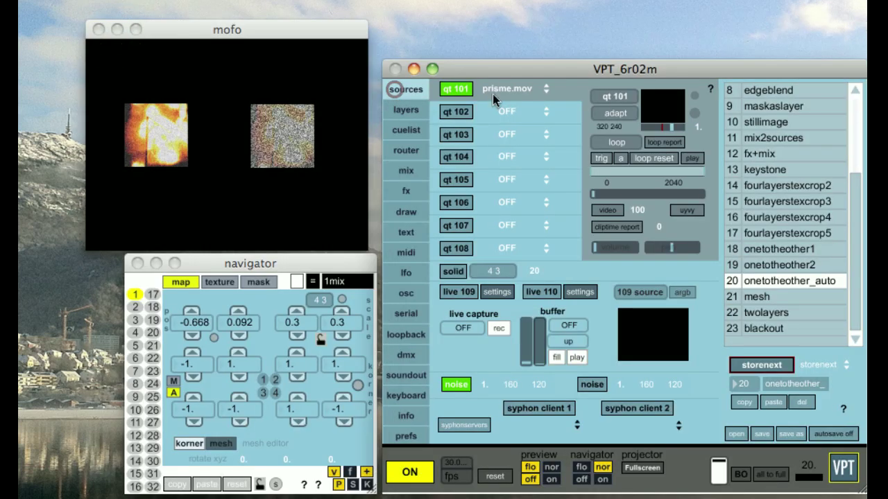
click(710, 89)
drag(438, 0, 368, 31)
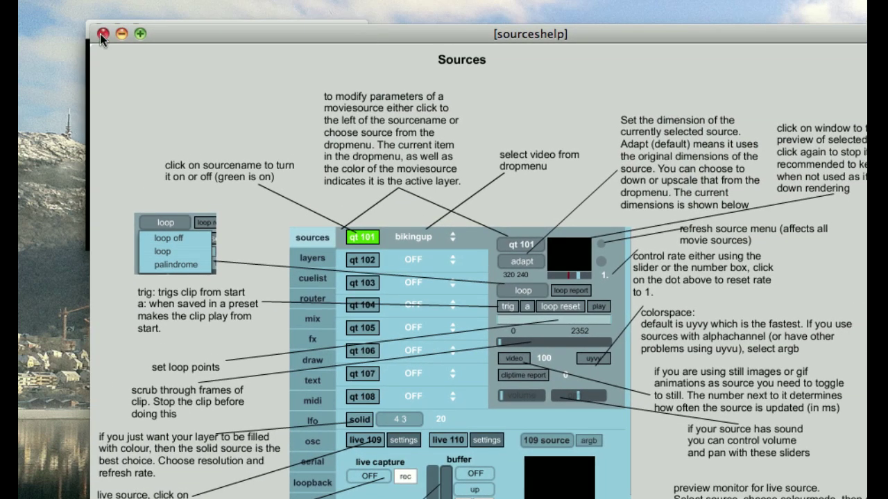
click(102, 34)
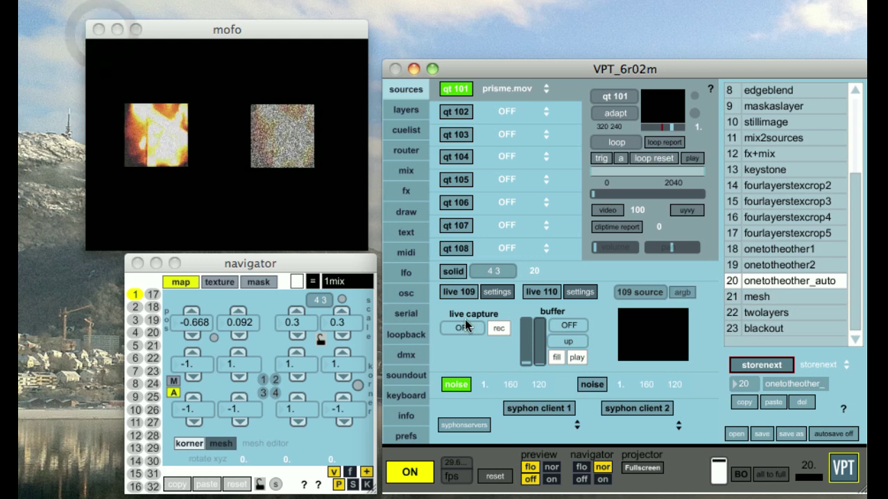
Step: Open the cuelist page's help window and move it up and left
click(405, 130)
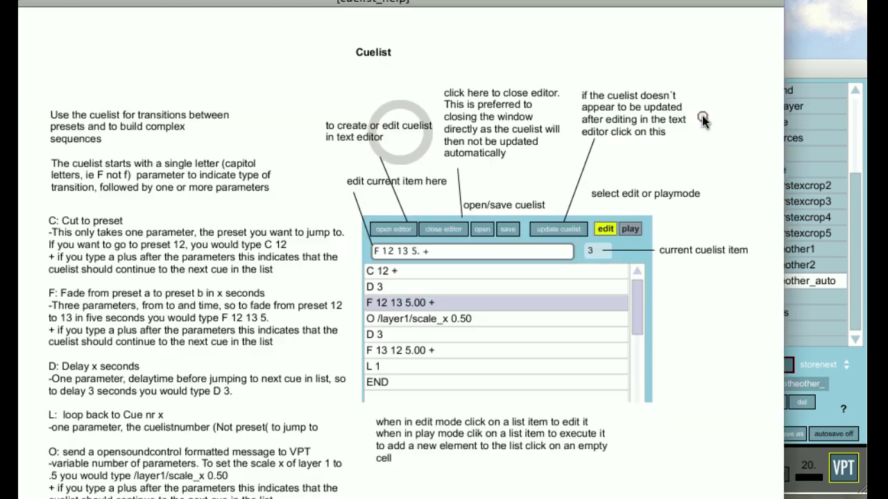
click(702, 115)
drag(700, 70, 682, 34)
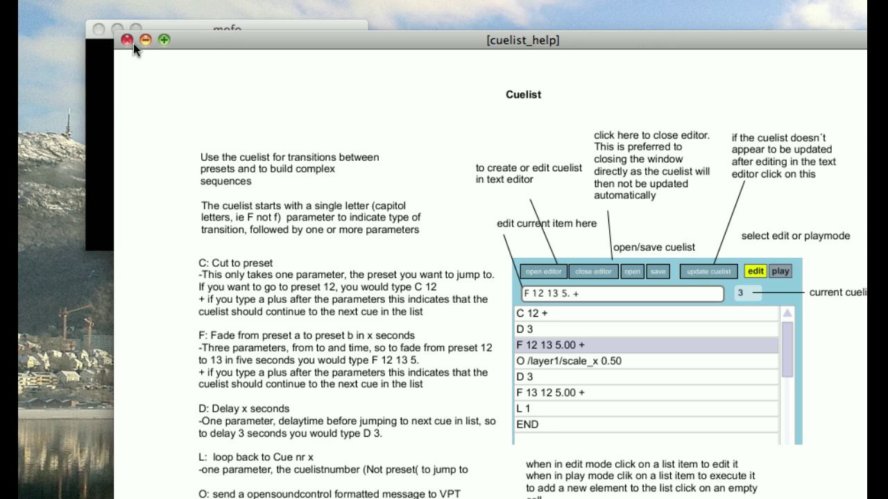